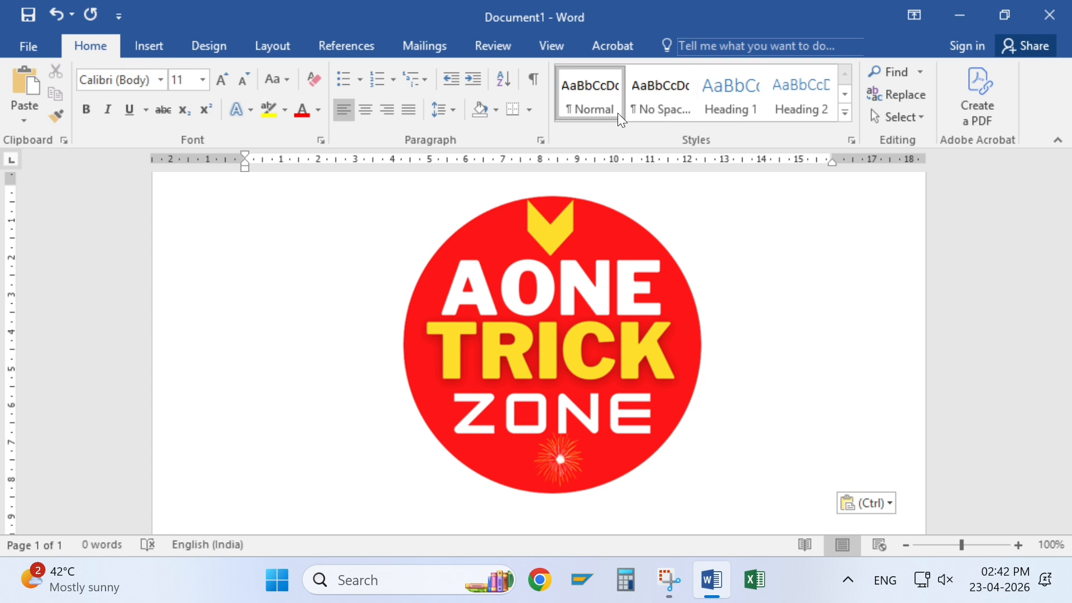
{"action": "scroll", "coordinate": [548, 412], "scroll_direction": "down", "scroll_amount": 3}
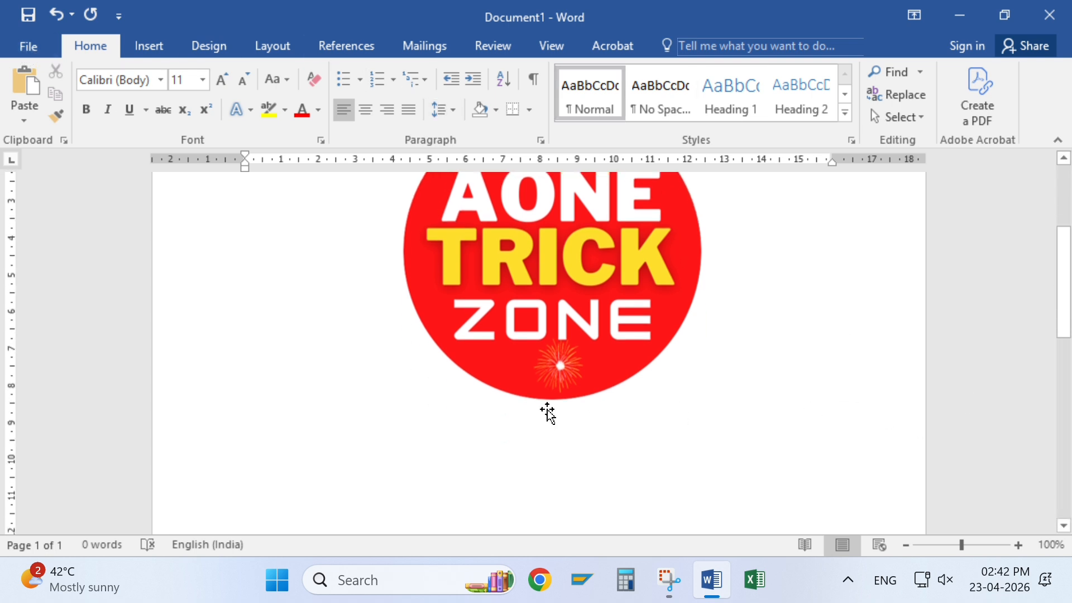
{"action": "scroll", "coordinate": [524, 427], "scroll_direction": "up", "scroll_amount": 3}
{"action": "scroll", "coordinate": [535, 416], "scroll_direction": "up", "scroll_amount": 1, "text": "ctrl"}
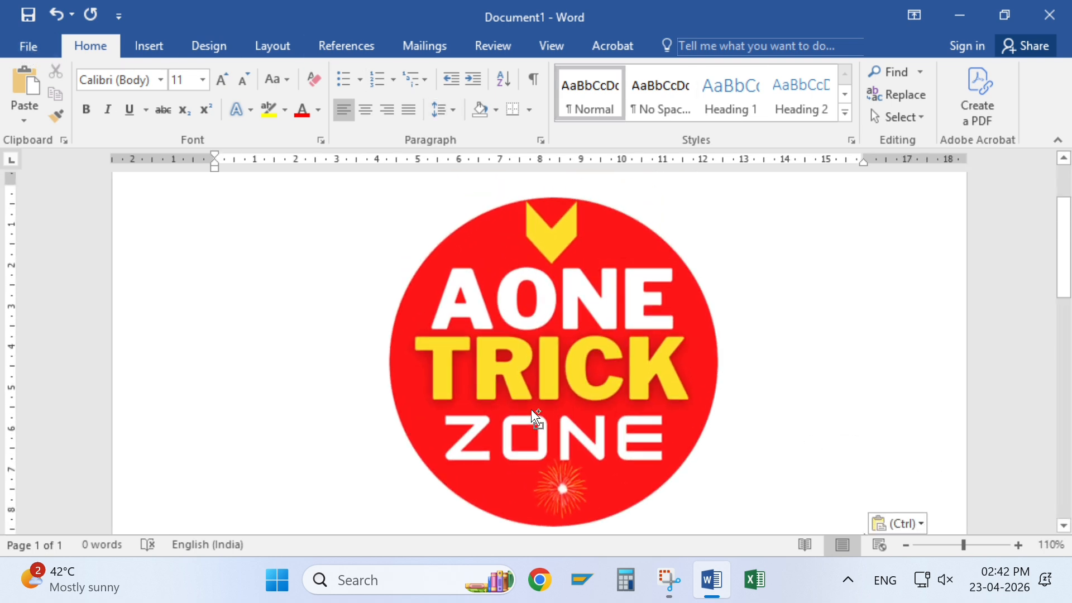
{"action": "scroll", "coordinate": [531, 410], "scroll_direction": "up", "scroll_amount": 1, "text": "ctrl"}
{"action": "scroll", "coordinate": [531, 411], "scroll_direction": "down", "scroll_amount": 1, "text": "ctrl"}
{"action": "left_click", "coordinate": [620, 336]}
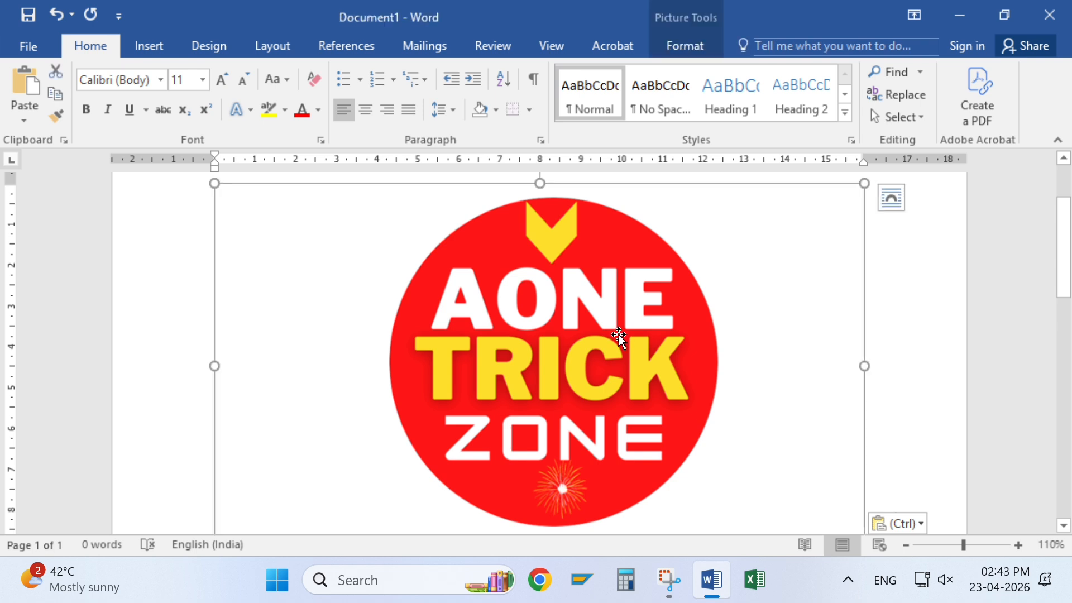
{"action": "left_click", "coordinate": [940, 306]}
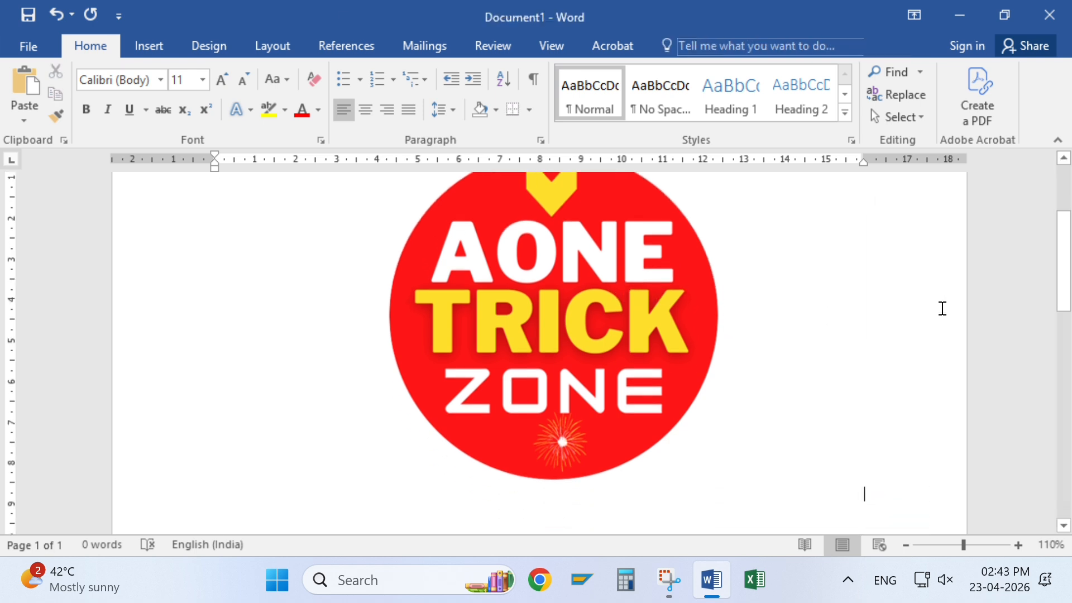
{"action": "scroll", "coordinate": [804, 402], "scroll_direction": "down", "scroll_amount": 2}
{"action": "scroll", "coordinate": [796, 413], "scroll_direction": "up", "scroll_amount": 3}
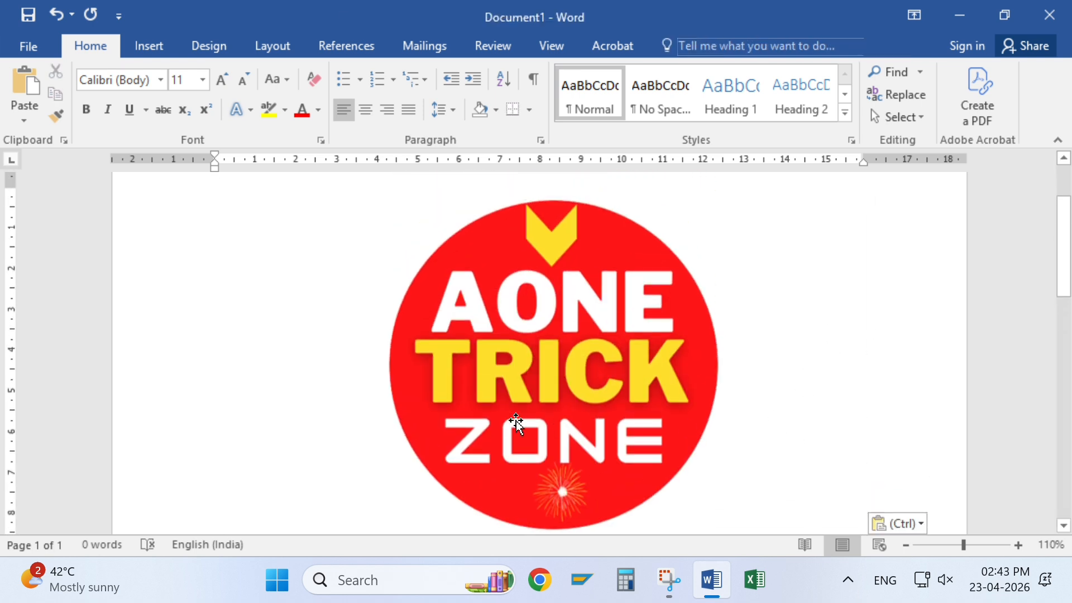
{"action": "scroll", "coordinate": [454, 400], "scroll_direction": "up", "scroll_amount": 1}
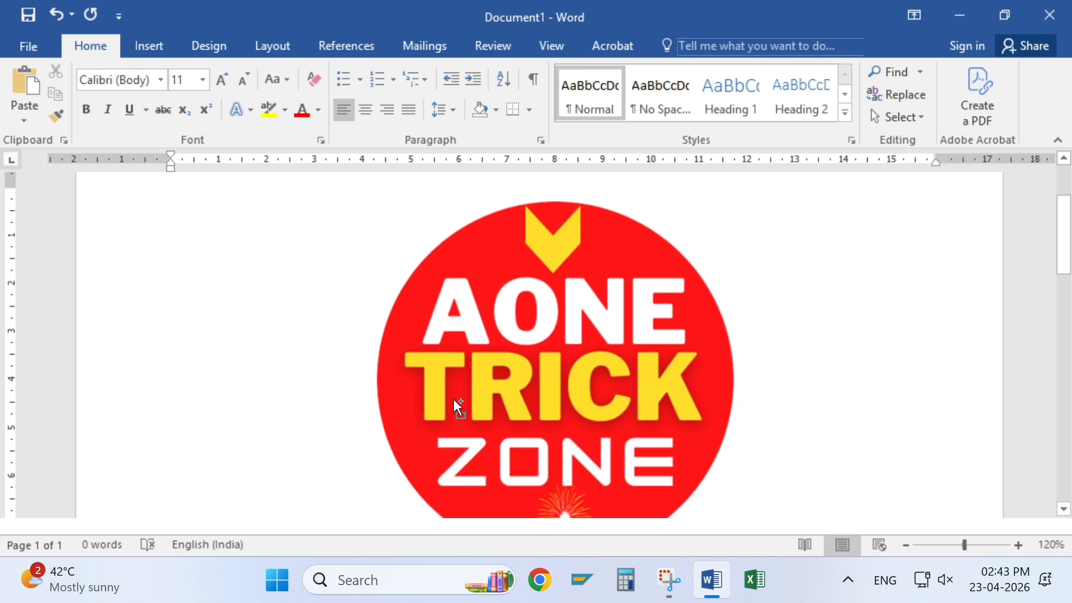
{"action": "scroll", "coordinate": [453, 399], "scroll_direction": "down", "scroll_amount": 2}
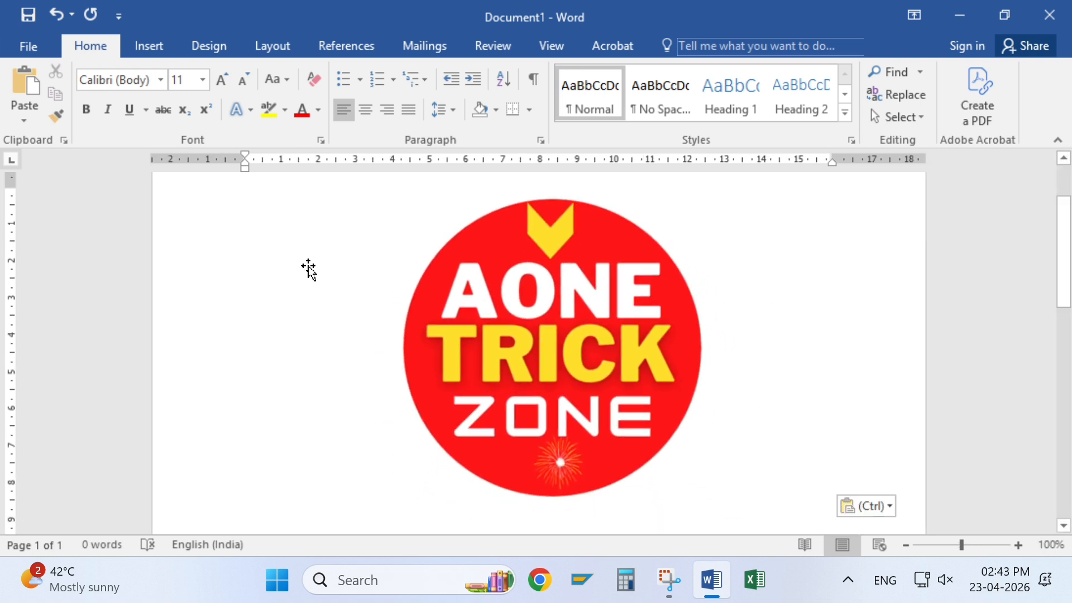
{"action": "scroll", "coordinate": [481, 385], "scroll_direction": "down", "scroll_amount": 3}
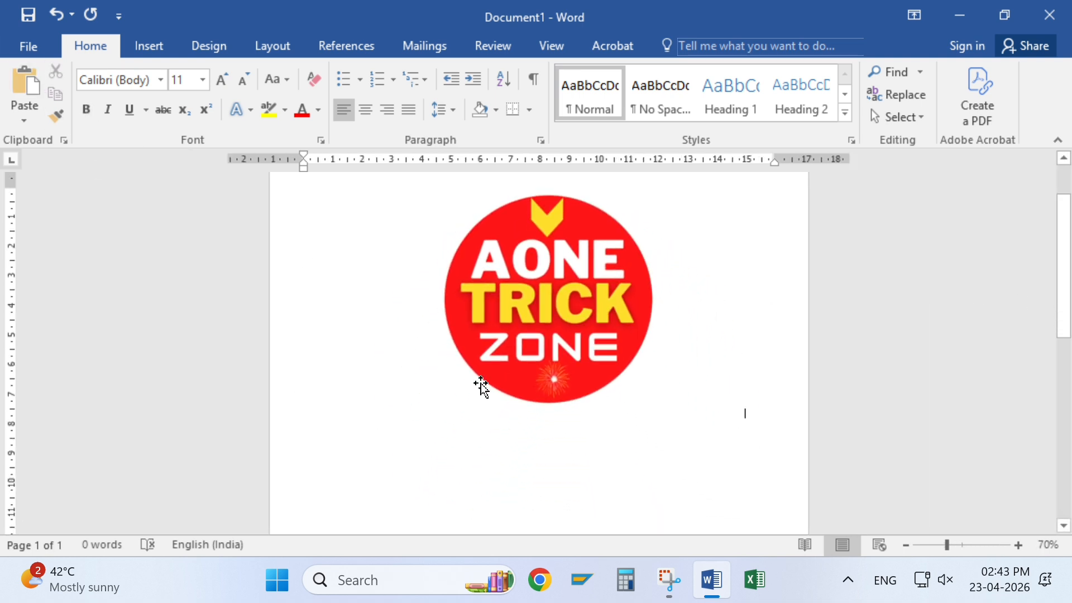
{"action": "scroll", "coordinate": [584, 385], "scroll_direction": "up", "scroll_amount": 3}
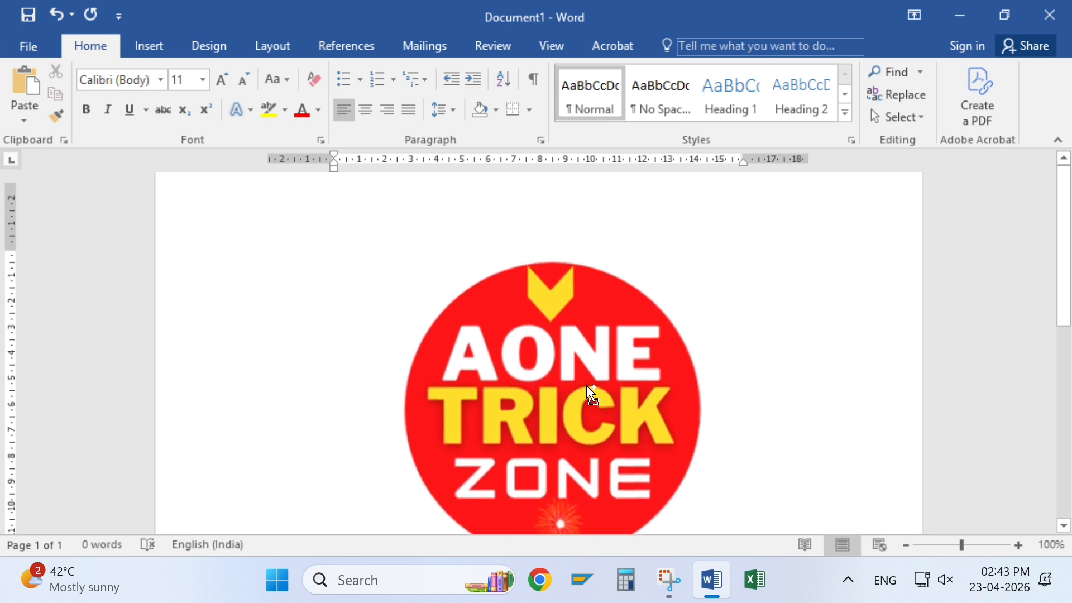
{"action": "scroll", "coordinate": [587, 385], "scroll_direction": "down", "scroll_amount": 2}
{"action": "scroll", "coordinate": [586, 385], "scroll_direction": "up", "scroll_amount": 1}
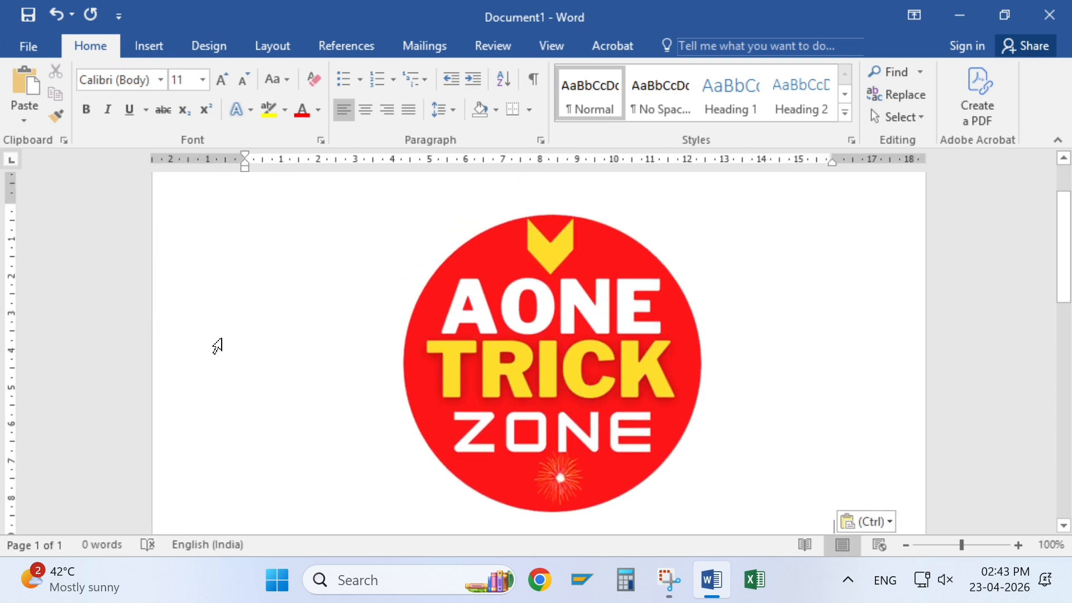
{"action": "left_click", "coordinate": [153, 46]}
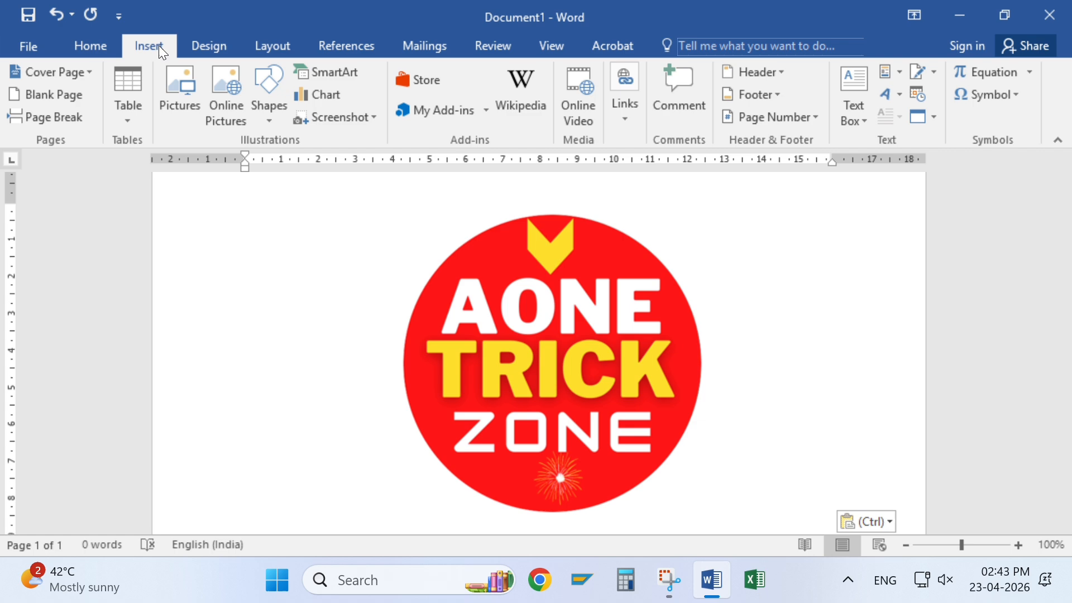
{"action": "left_click", "coordinate": [204, 49]}
{"action": "left_click", "coordinate": [287, 46]}
{"action": "left_click", "coordinate": [340, 47]}
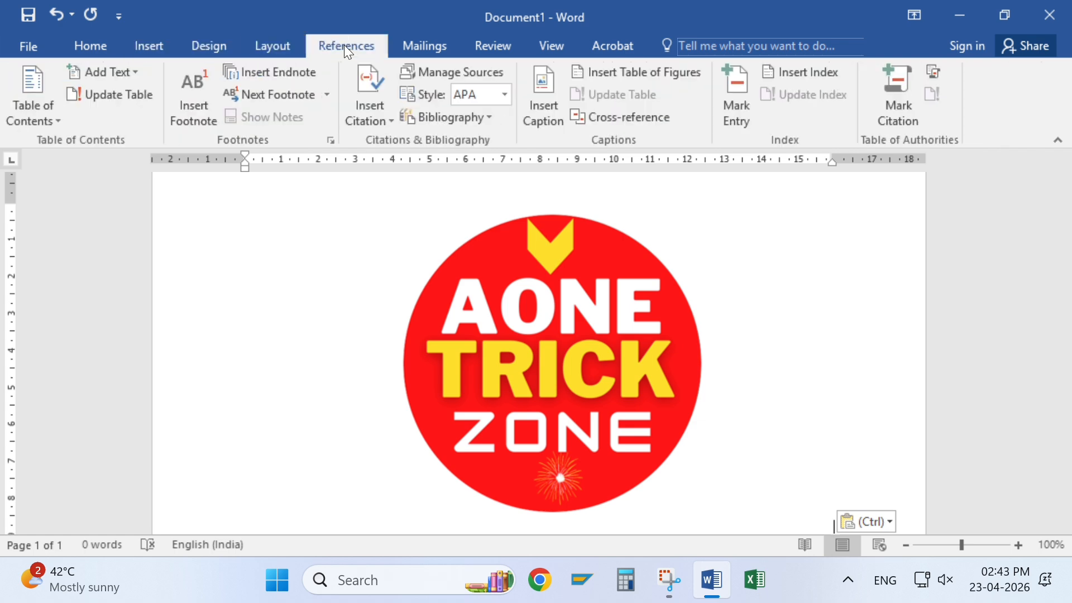
{"action": "left_click", "coordinate": [392, 46]}
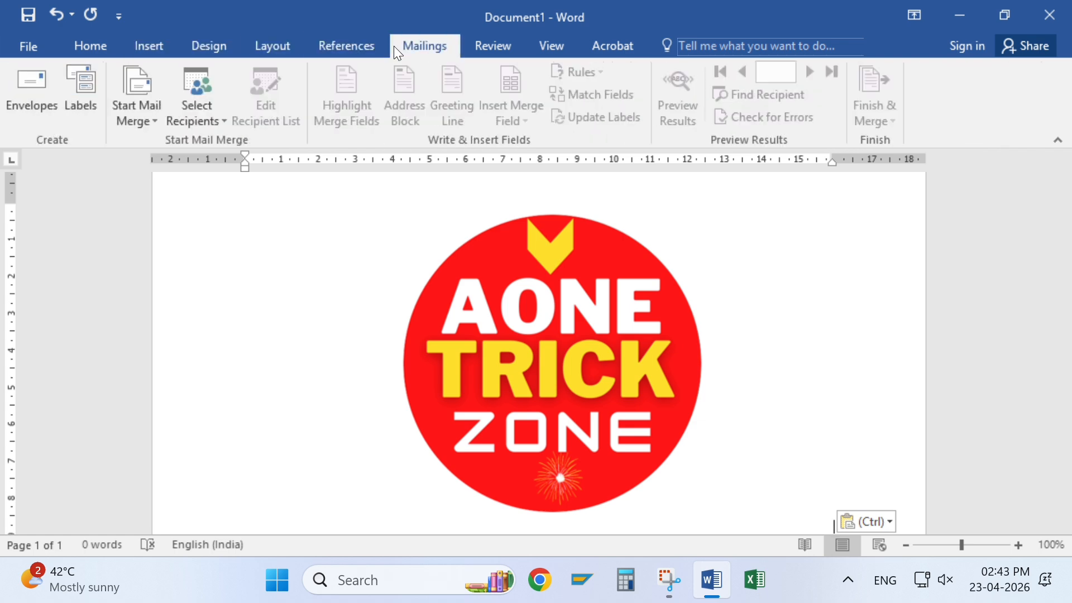
{"action": "left_click", "coordinate": [90, 47]}
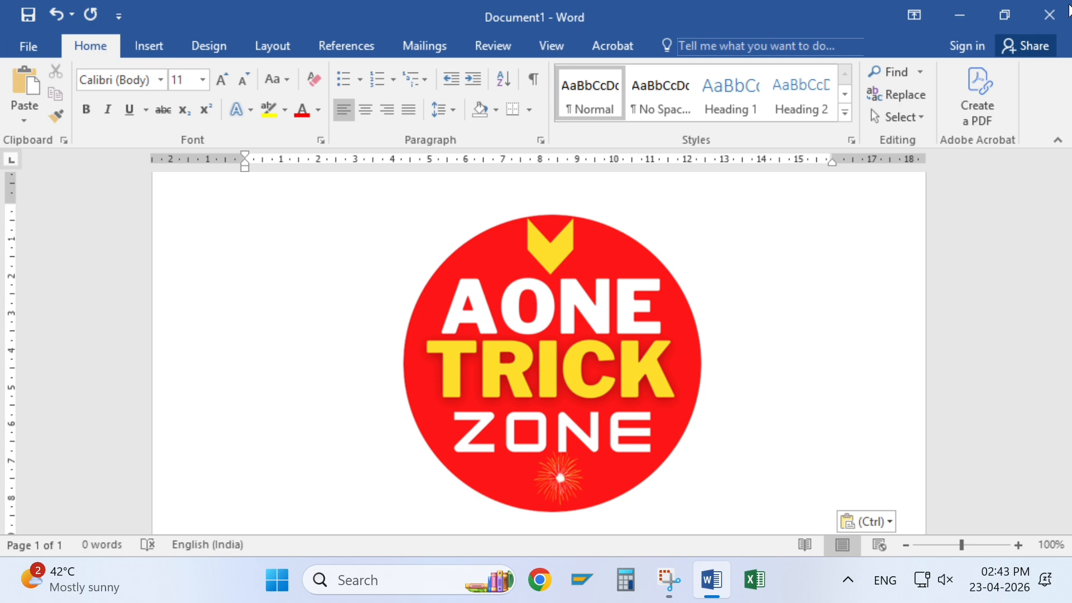
Show the desktop, launch Word 2016 and create a blank document
{"action": "key", "text": "super+d"}
{"action": "left_click", "coordinate": [353, 588]}
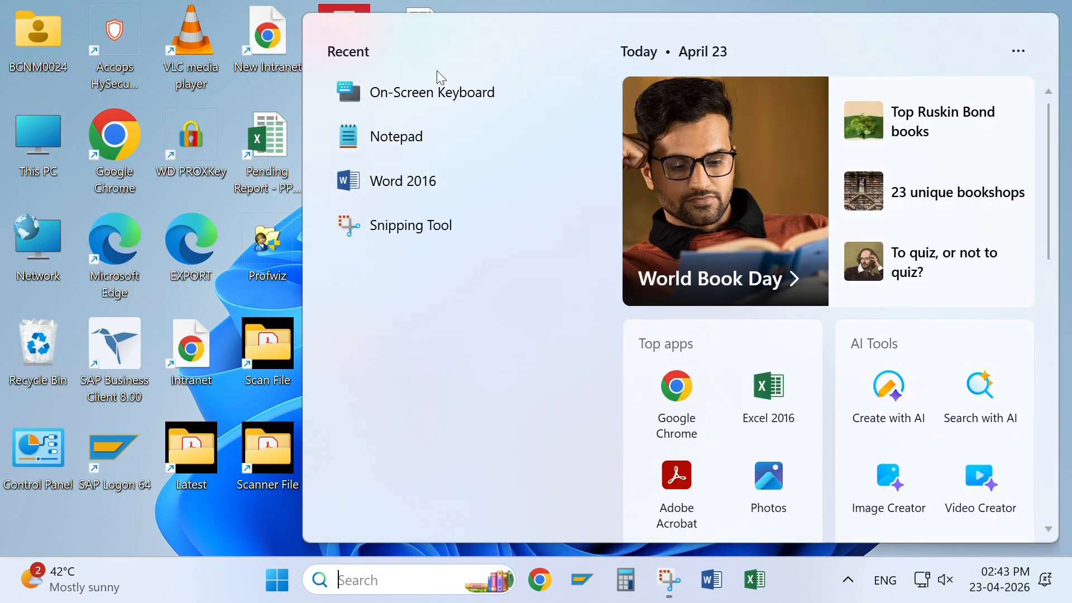
{"action": "left_click", "coordinate": [403, 191]}
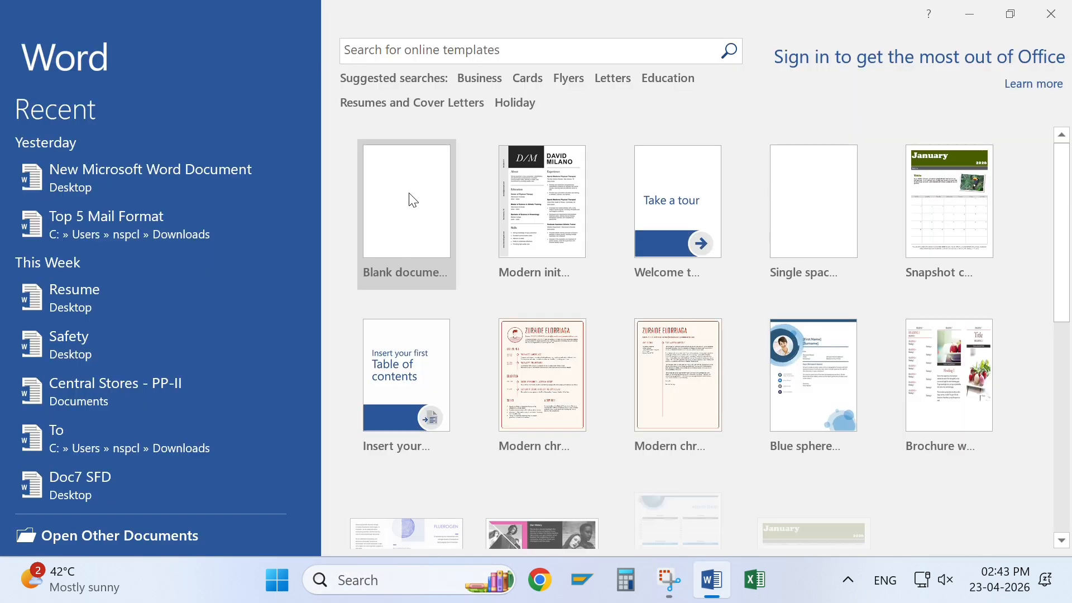
{"action": "left_click", "coordinate": [403, 187]}
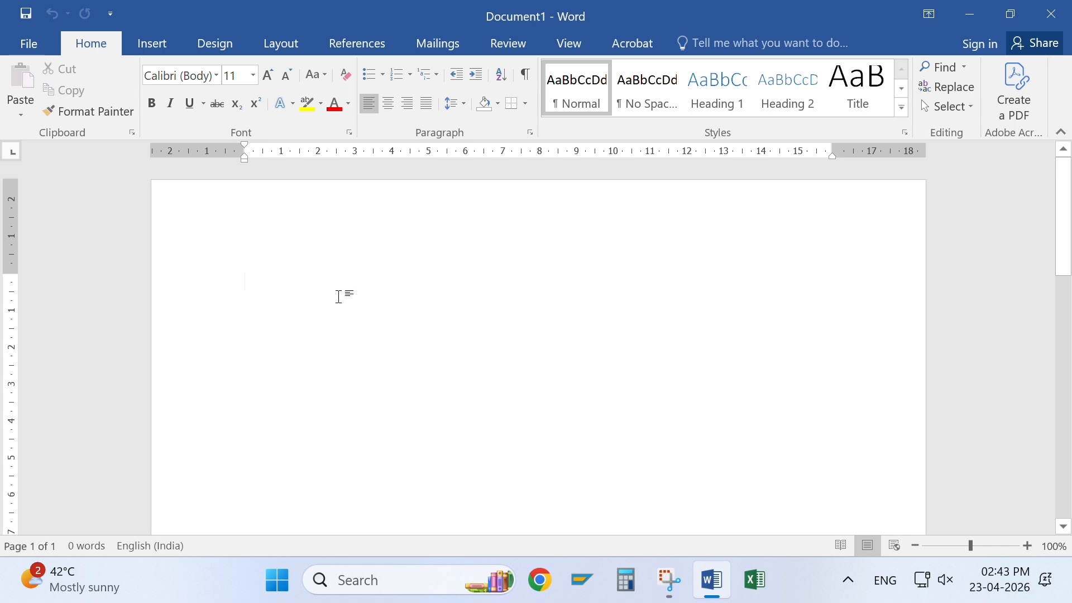
Generate sample text at the start of the blank document with =rand(5,5)
{"action": "type", "text": "=rand"}
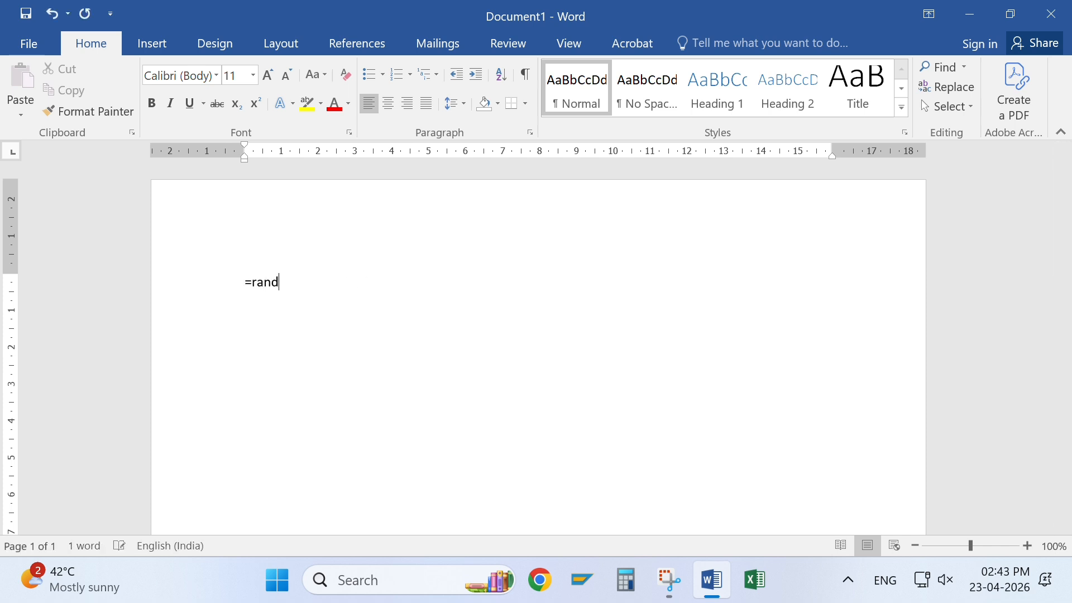
{"action": "type", "text": "(5,"}
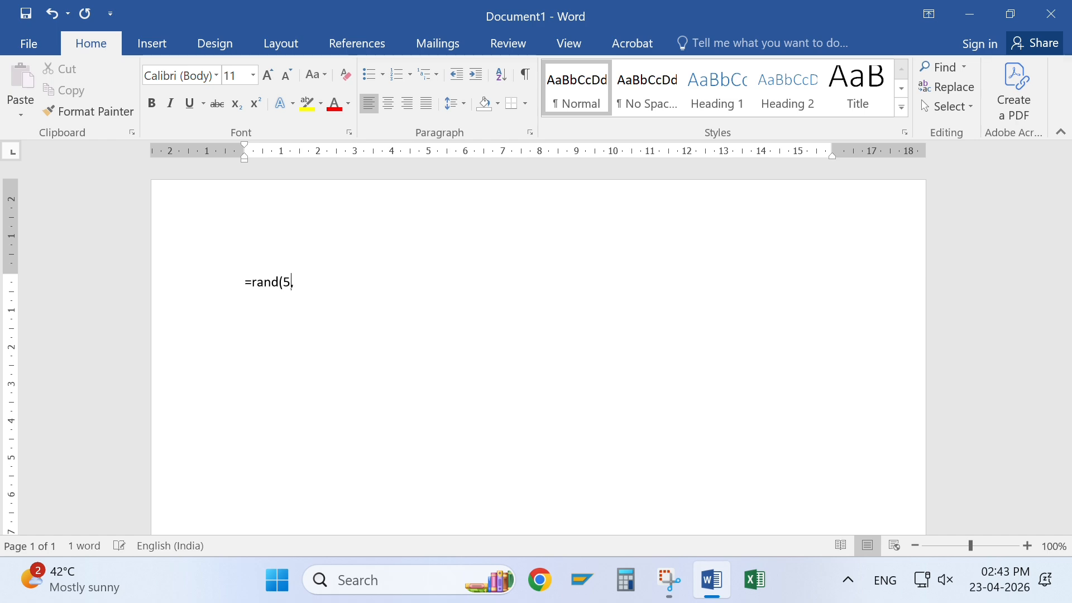
{"action": "type", "text": "5)"}
{"action": "key", "text": "Return"}
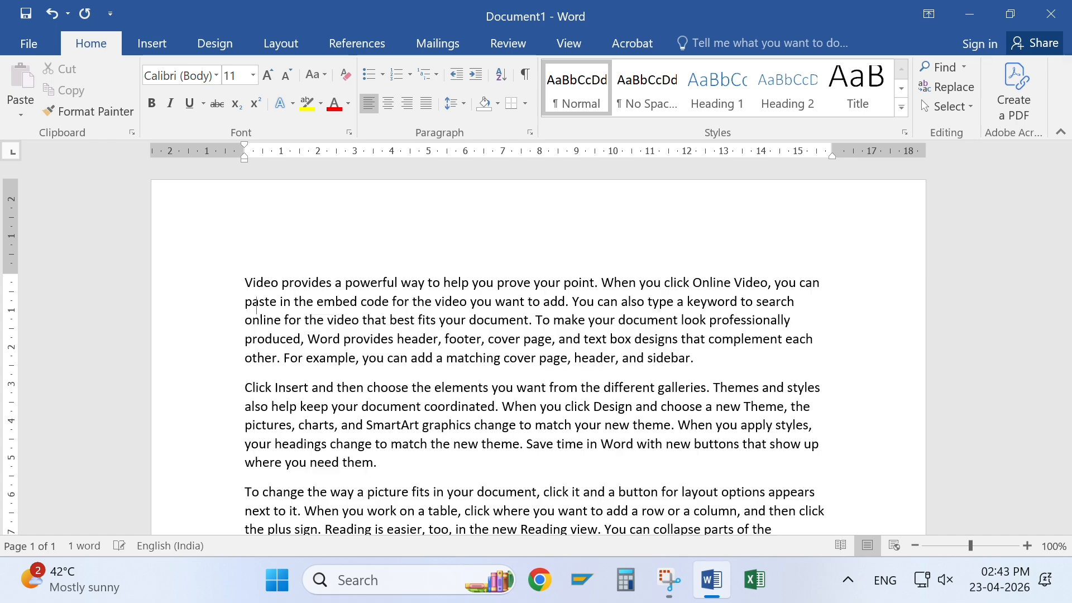
{"action": "scroll", "coordinate": [481, 296], "scroll_direction": "up", "scroll_amount": 3}
{"action": "scroll", "coordinate": [483, 295], "scroll_direction": "up", "scroll_amount": 2}
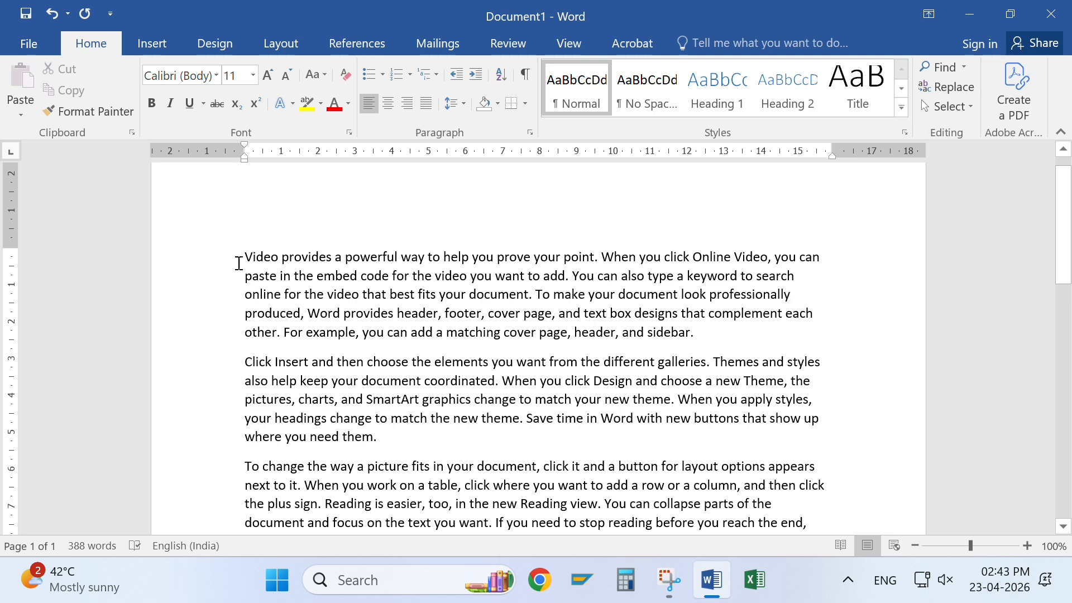
Format the entire first paragraph in the Calibri Light (Headings) font and make it bold
{"action": "left_click_drag", "start_coordinate": [241, 256], "coordinate": [719, 338]}
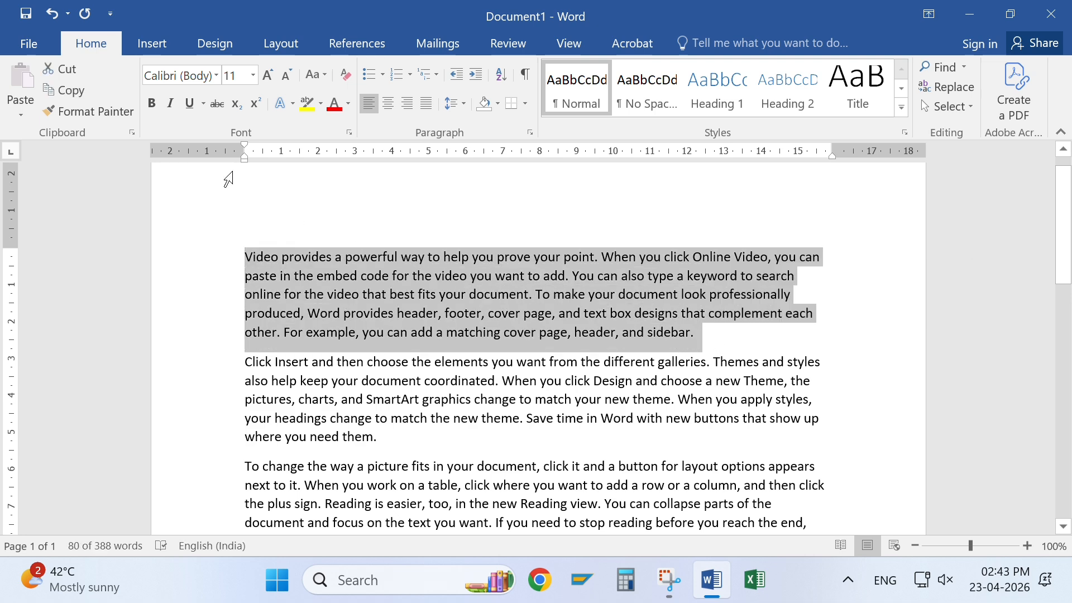
{"action": "left_click", "coordinate": [216, 76]}
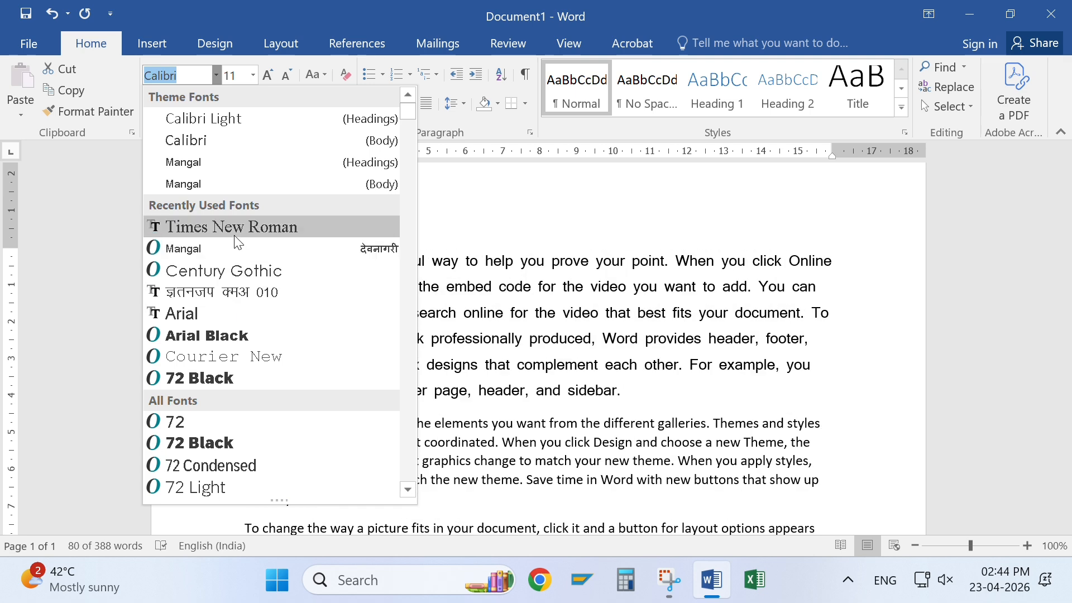
{"action": "left_click", "coordinate": [182, 118]}
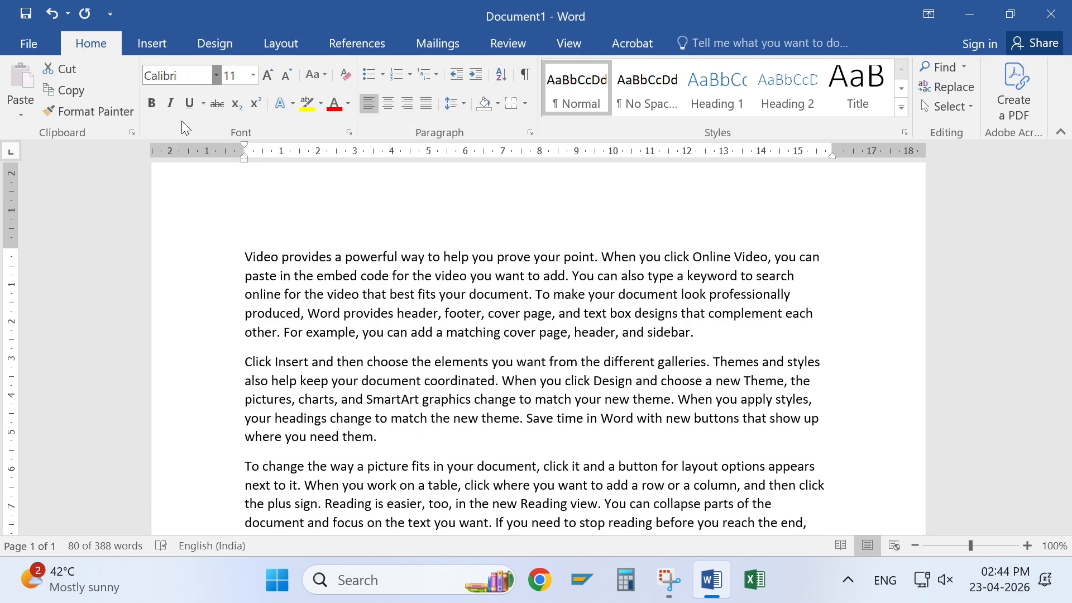
{"action": "left_click", "coordinate": [252, 75]}
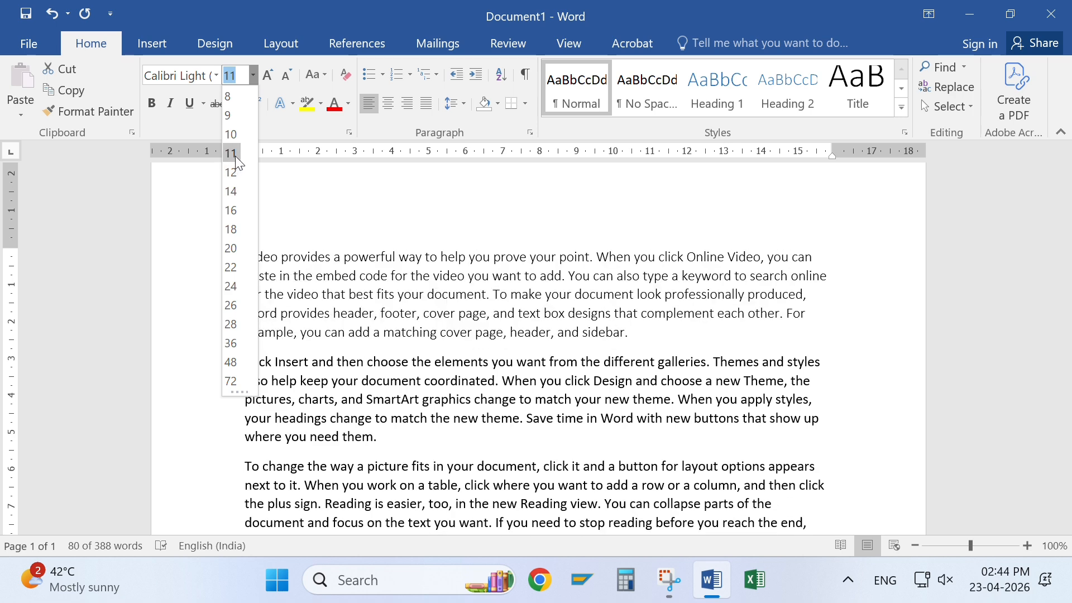
{"action": "left_click", "coordinate": [152, 120]}
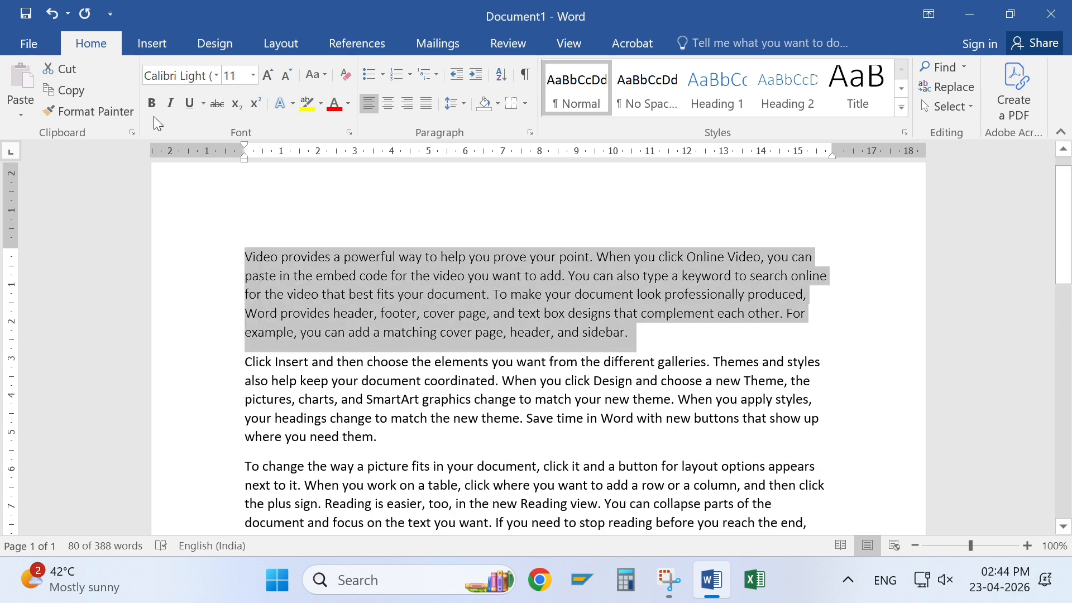
{"action": "left_click", "coordinate": [153, 104]}
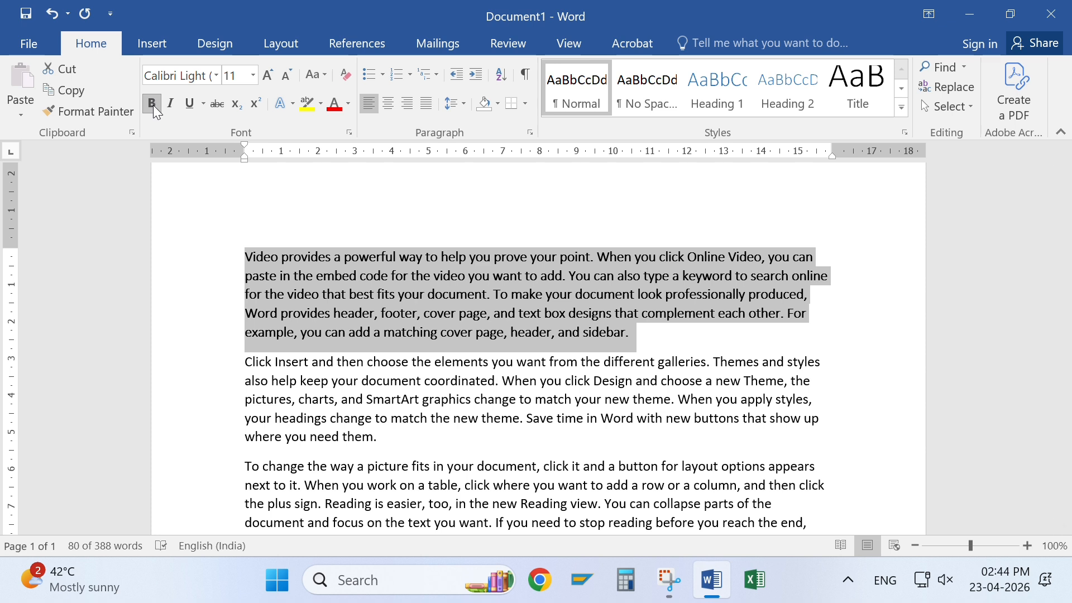
Split "Video provides" off the first paragraph onto its own line and underline it
{"action": "left_click", "coordinate": [376, 255]}
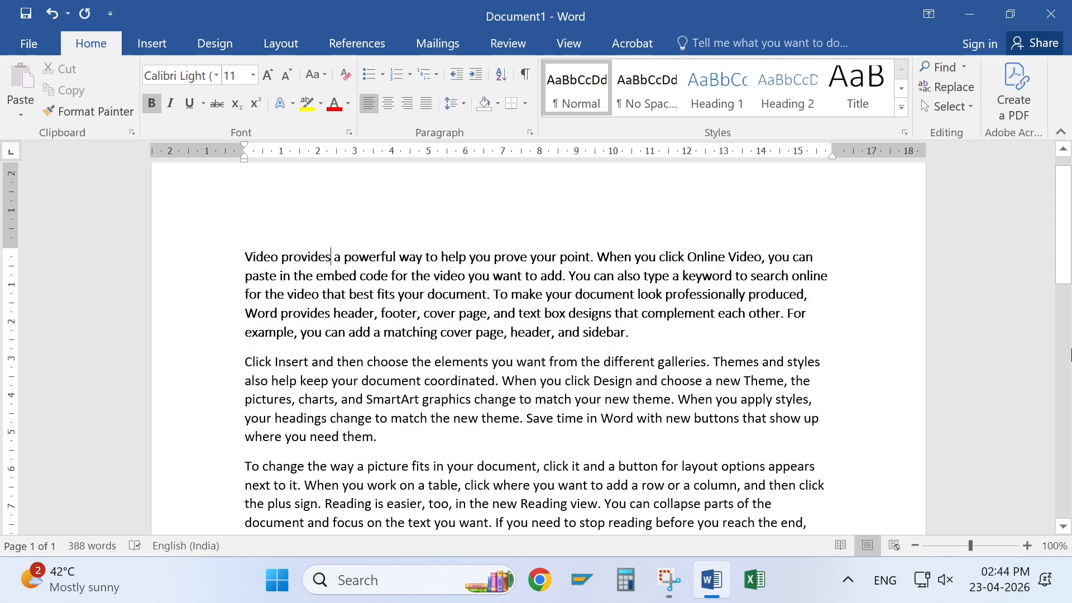
{"action": "key", "text": "Return"}
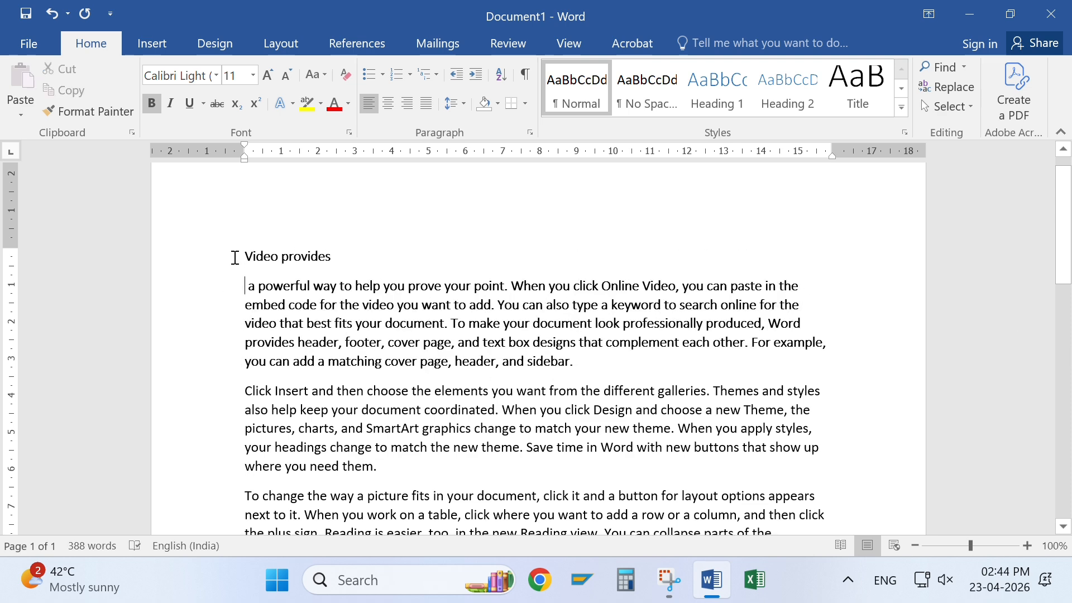
{"action": "left_click_drag", "start_coordinate": [234, 258], "coordinate": [374, 261]}
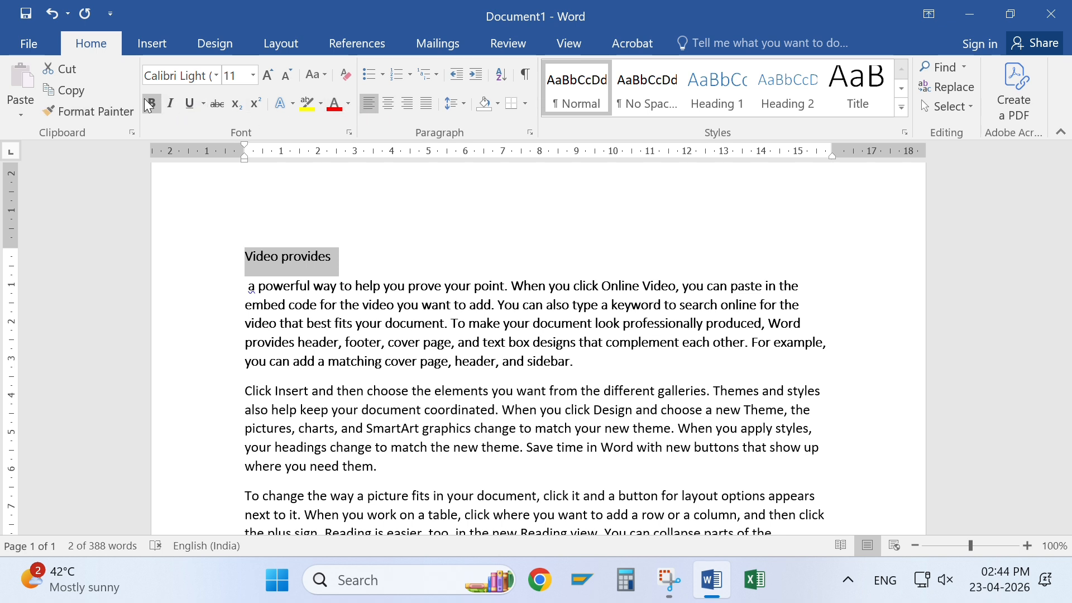
{"action": "left_click", "coordinate": [190, 104]}
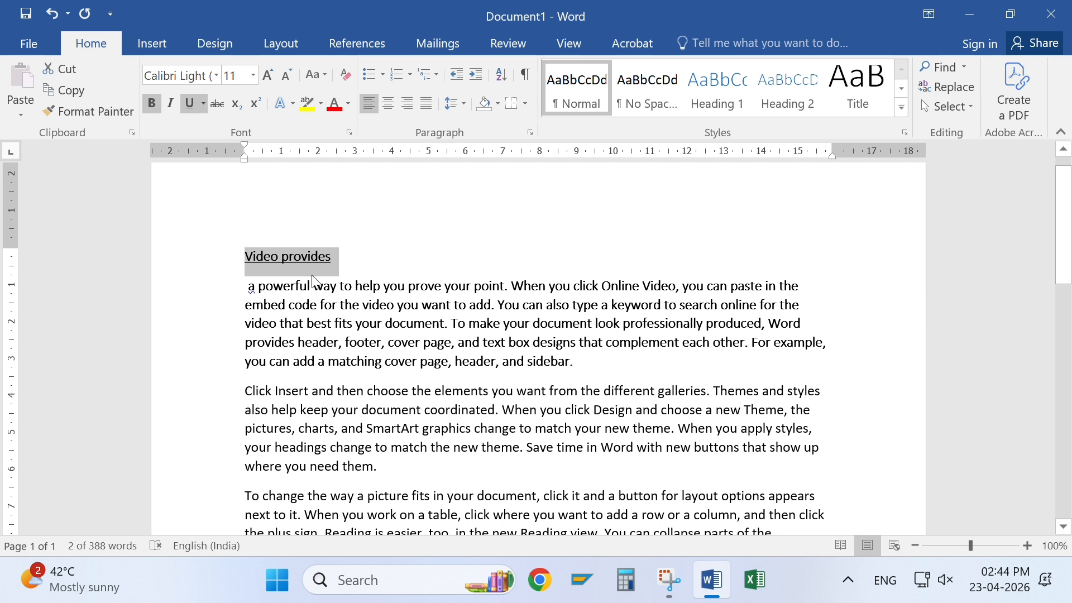
Increase the font size of the underlined "Video provides" line to 14
{"action": "left_click", "coordinate": [244, 258]}
{"action": "left_click_drag", "start_coordinate": [245, 258], "coordinate": [333, 257]}
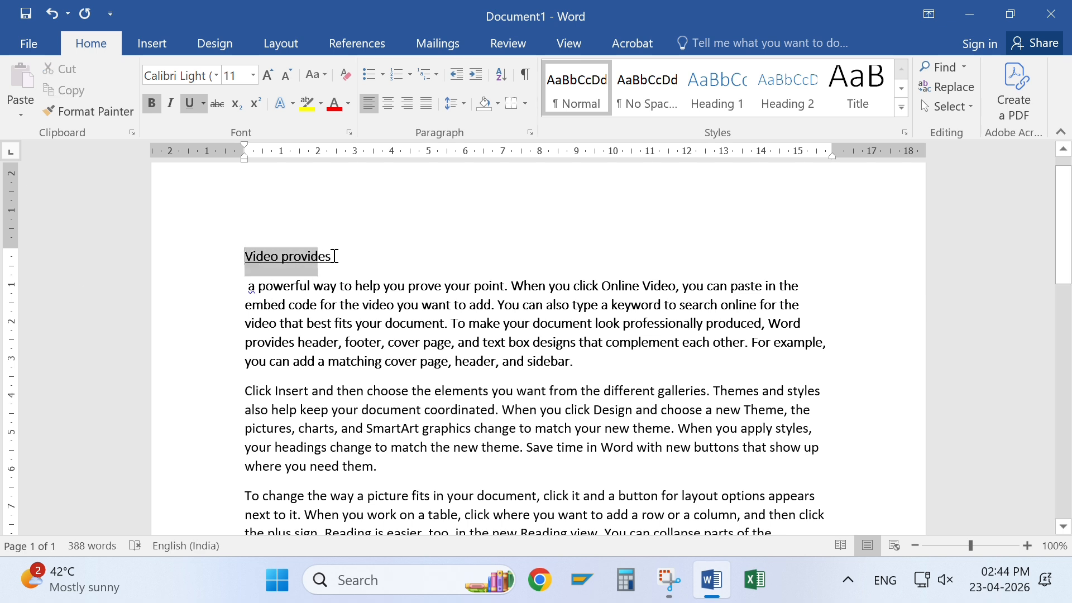
{"action": "left_click", "coordinate": [269, 77]}
{"action": "left_click", "coordinate": [269, 76]}
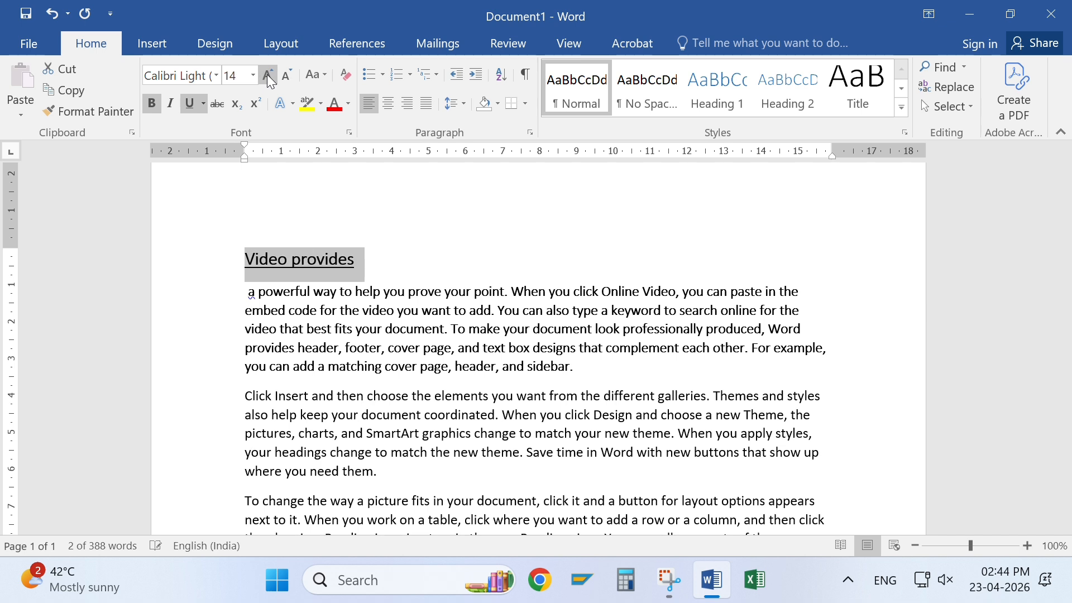
{"action": "left_click", "coordinate": [384, 278]}
{"action": "left_click_drag", "start_coordinate": [240, 262], "coordinate": [400, 255]}
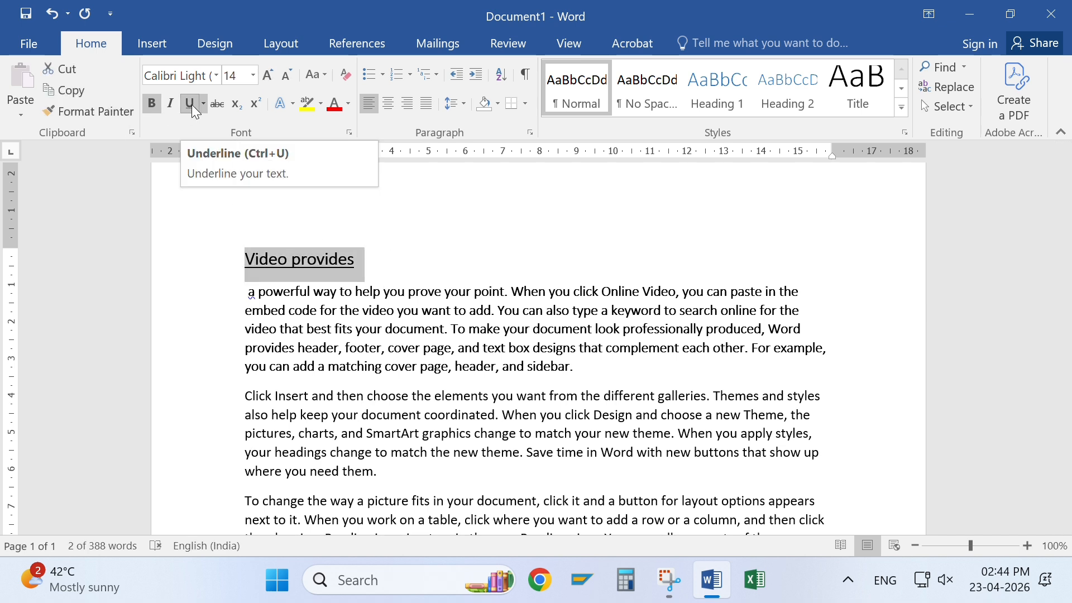
{"action": "left_click", "coordinate": [413, 255]}
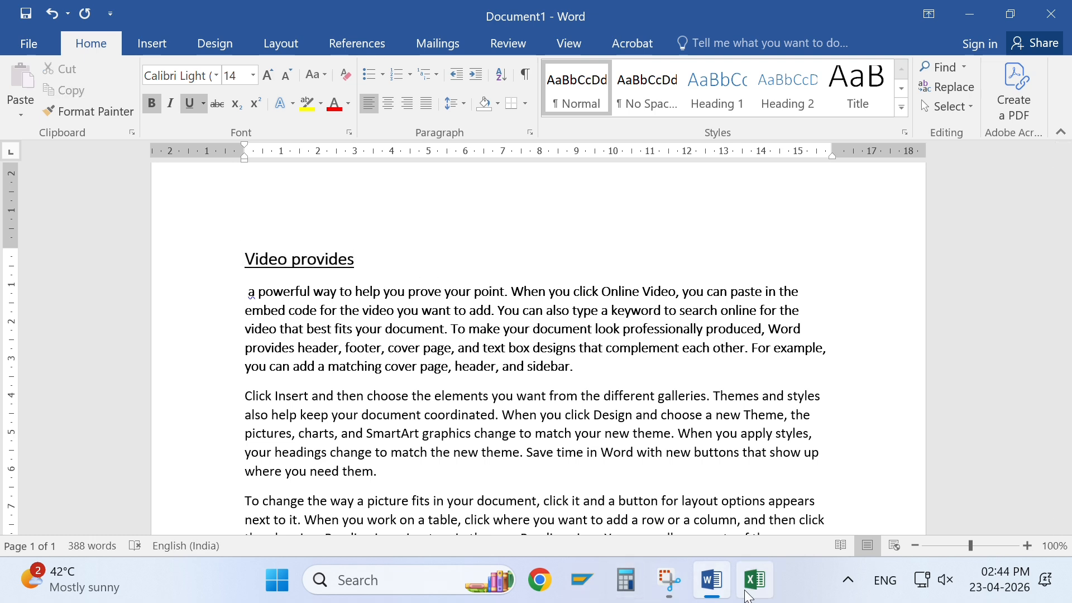
Demonstrate the bold shortcut on the On-Screen Keyboard and close the keyboard
{"action": "left_click", "coordinate": [414, 584]}
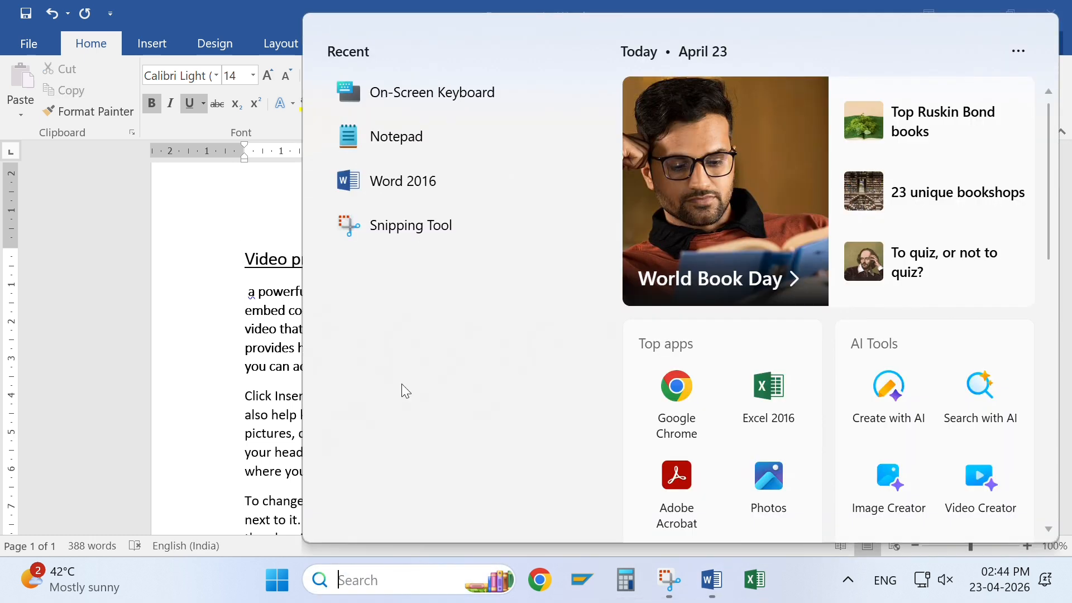
{"action": "left_click", "coordinate": [373, 90]}
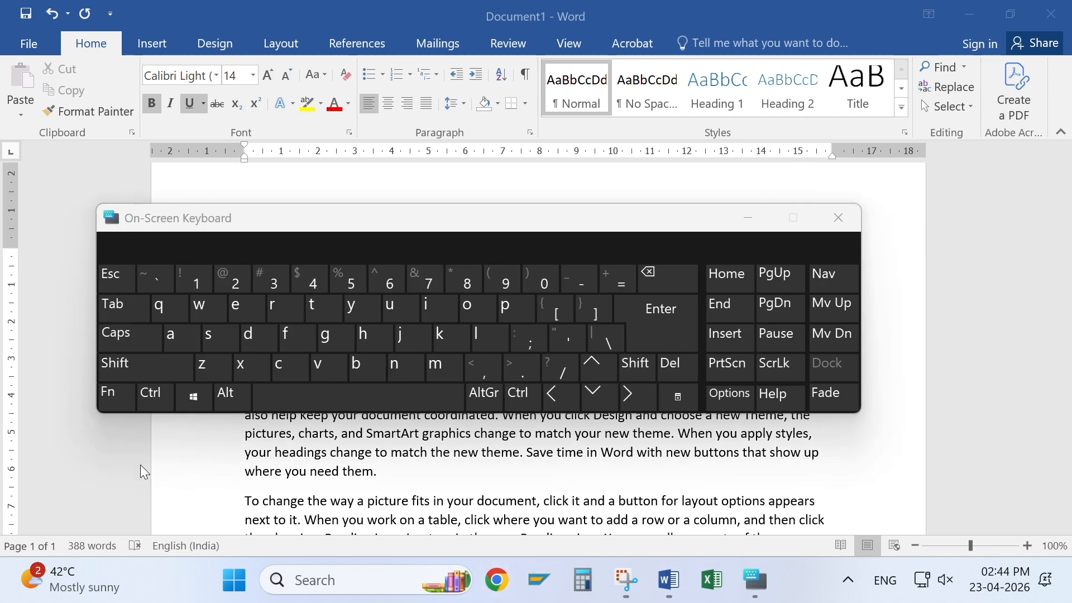
{"action": "left_click", "coordinate": [156, 392]}
{"action": "left_click", "coordinate": [356, 366]}
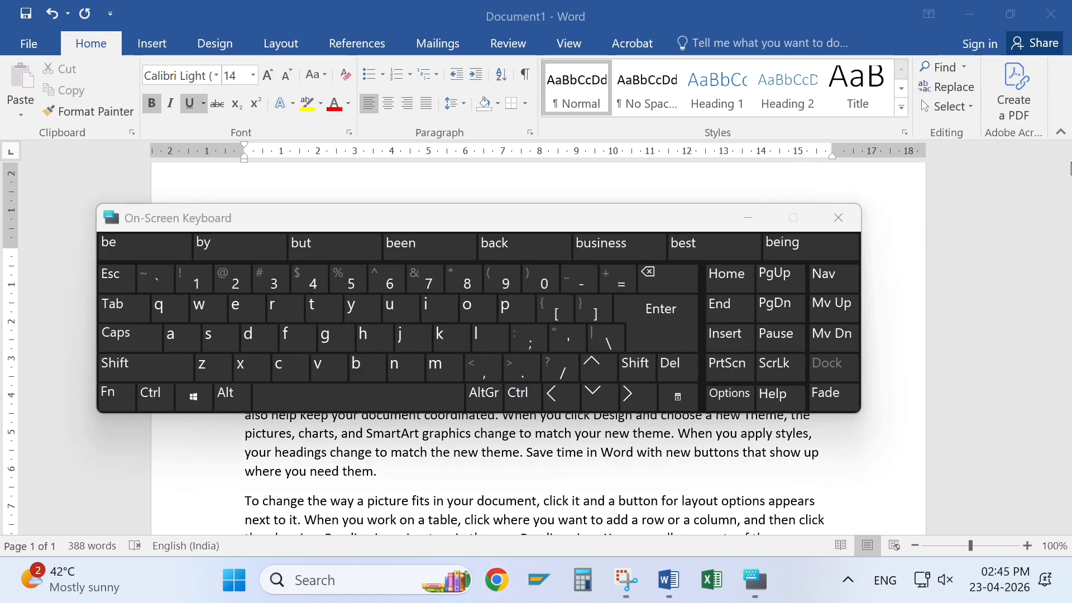
{"action": "left_click", "coordinate": [838, 218]}
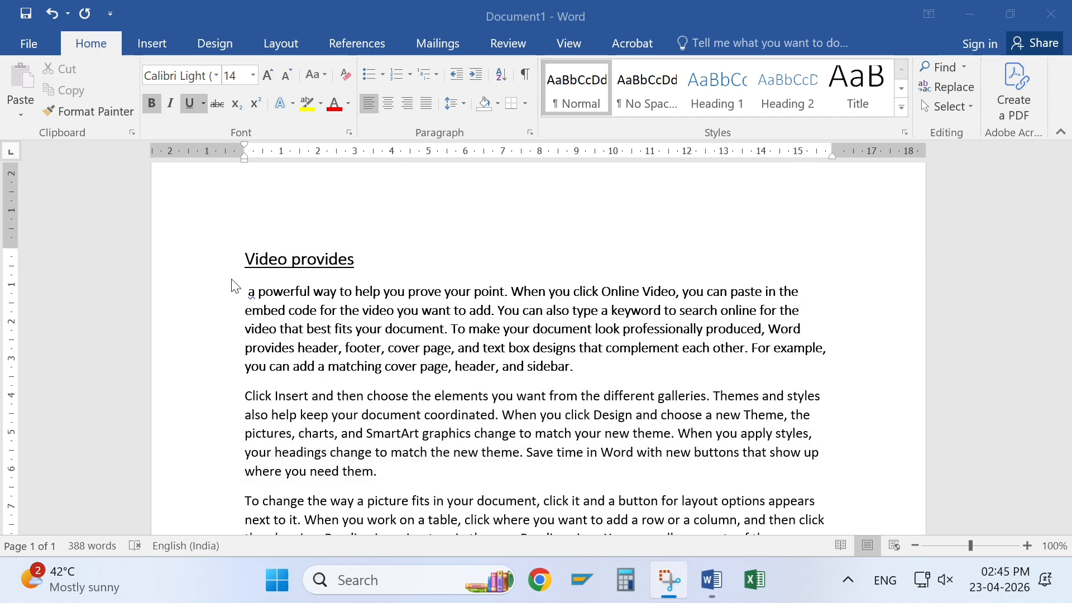
Try justified, centered, right and left alignment on the paragraph below the "Video provides" line
{"action": "left_click", "coordinate": [236, 300]}
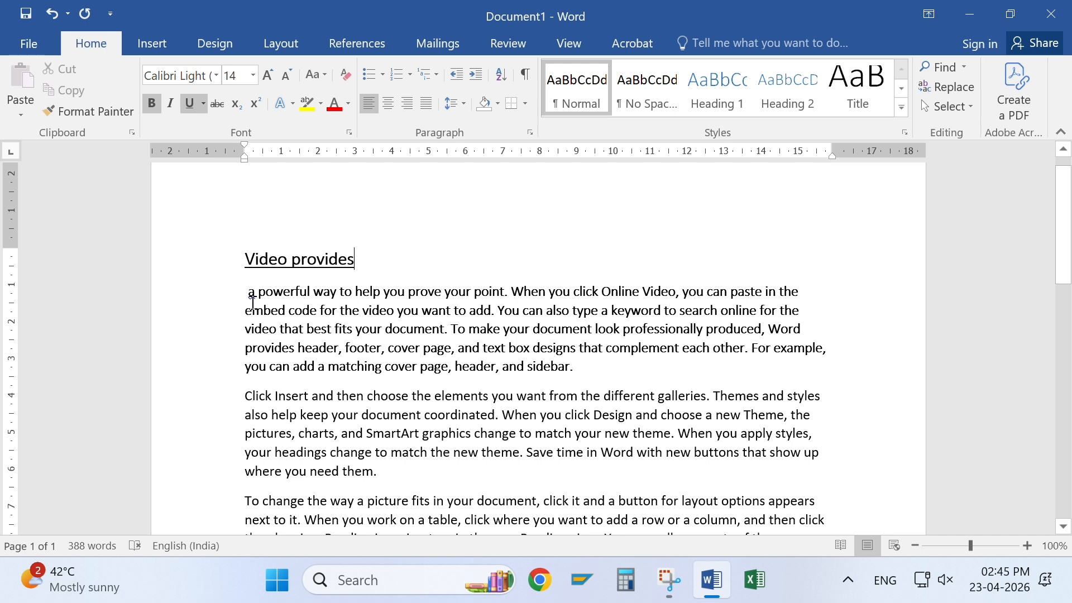
{"action": "left_click_drag", "start_coordinate": [250, 296], "coordinate": [700, 375]}
{"action": "left_click", "coordinate": [267, 347]}
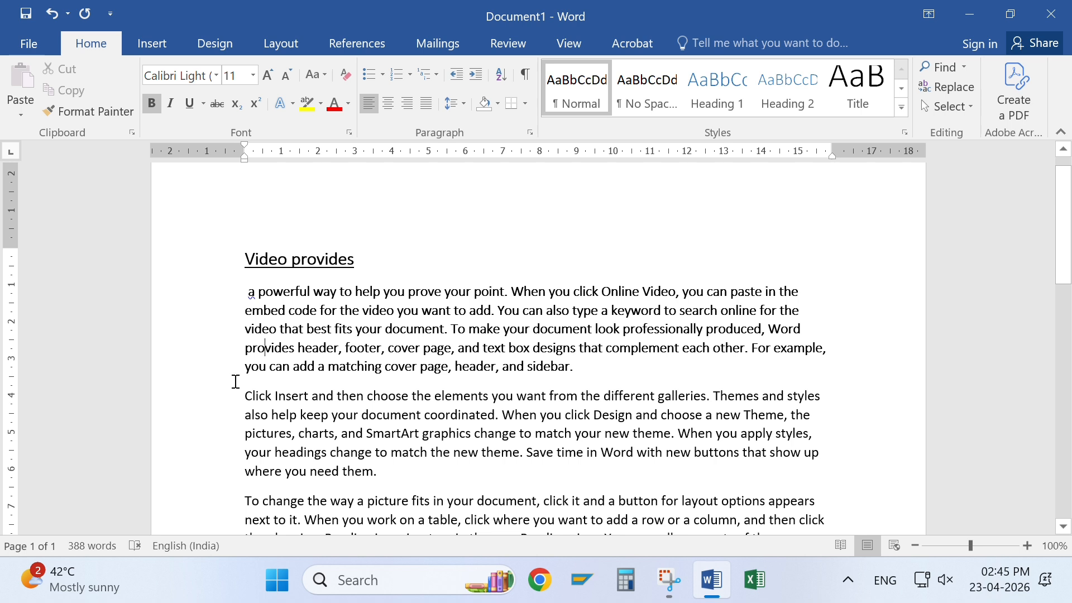
{"action": "left_click_drag", "start_coordinate": [245, 293], "coordinate": [594, 363]}
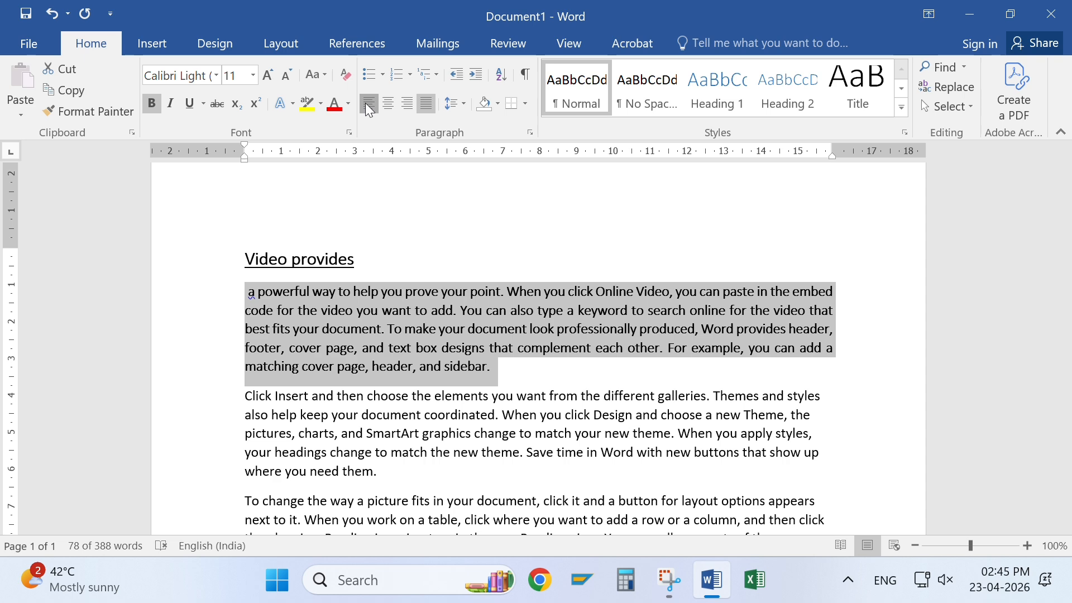
{"action": "left_click", "coordinate": [388, 104]}
{"action": "left_click", "coordinate": [407, 103]}
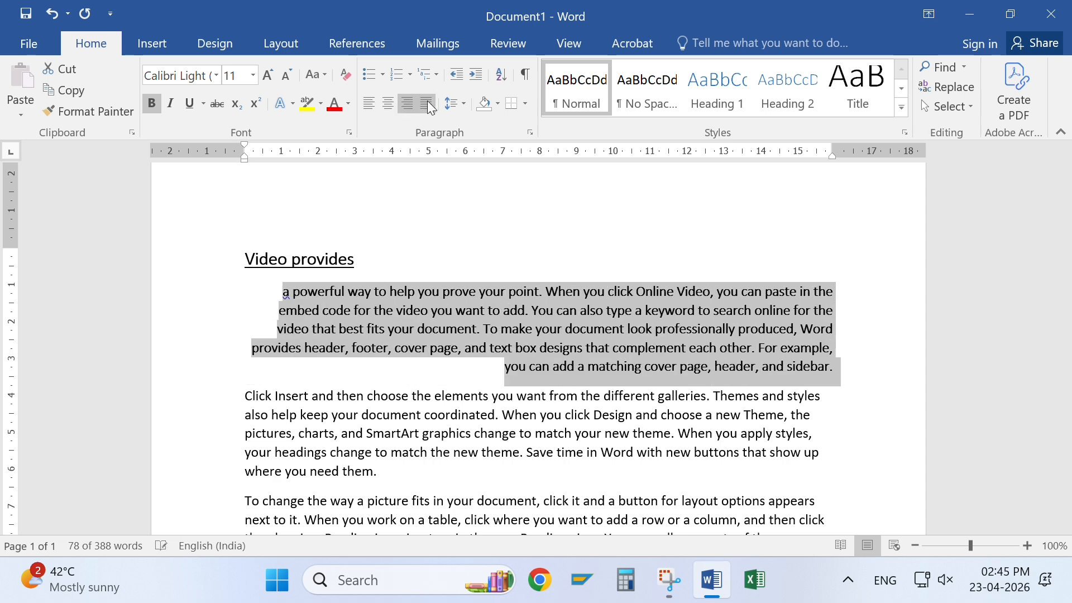
{"action": "left_click", "coordinate": [426, 103]}
{"action": "left_click", "coordinate": [368, 104]}
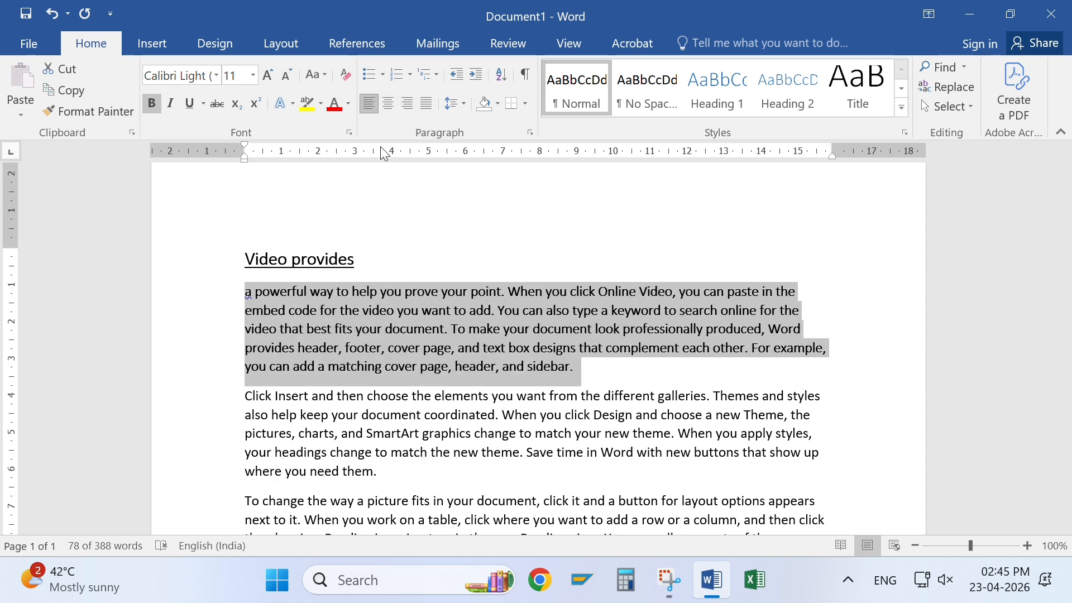
{"action": "left_click", "coordinate": [442, 375]}
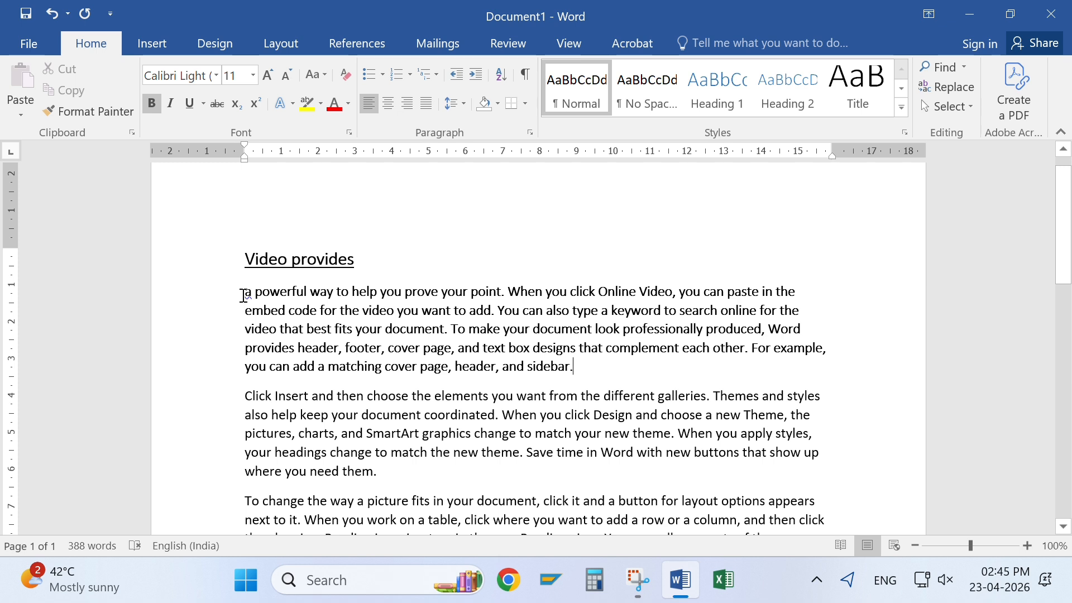
Justify the bold paragraph below the "Video provides" line
{"action": "left_click_drag", "start_coordinate": [246, 295], "coordinate": [587, 377]}
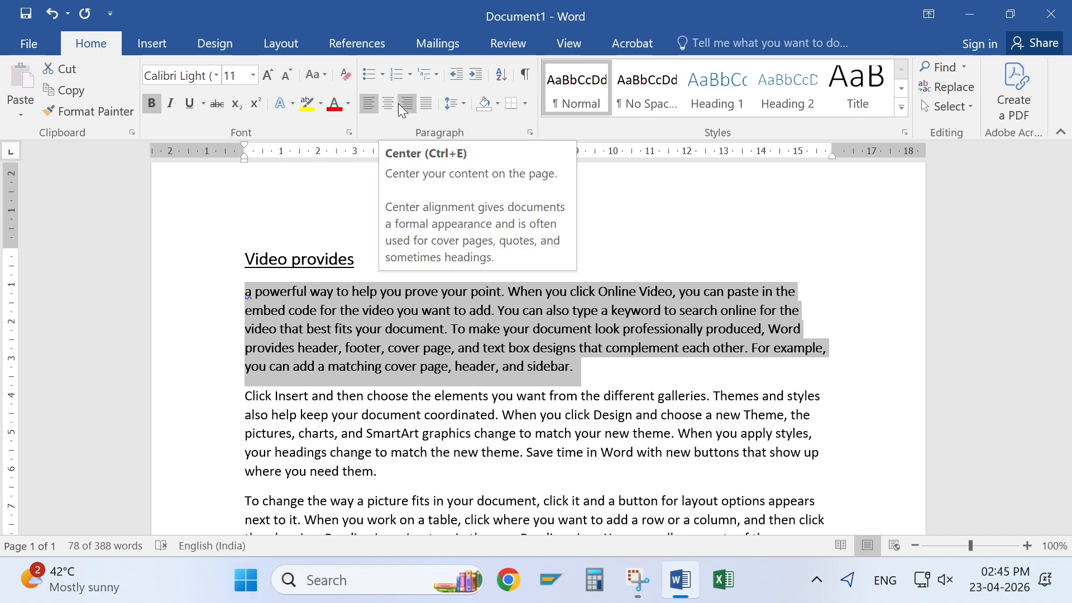
{"action": "left_click", "coordinate": [429, 108]}
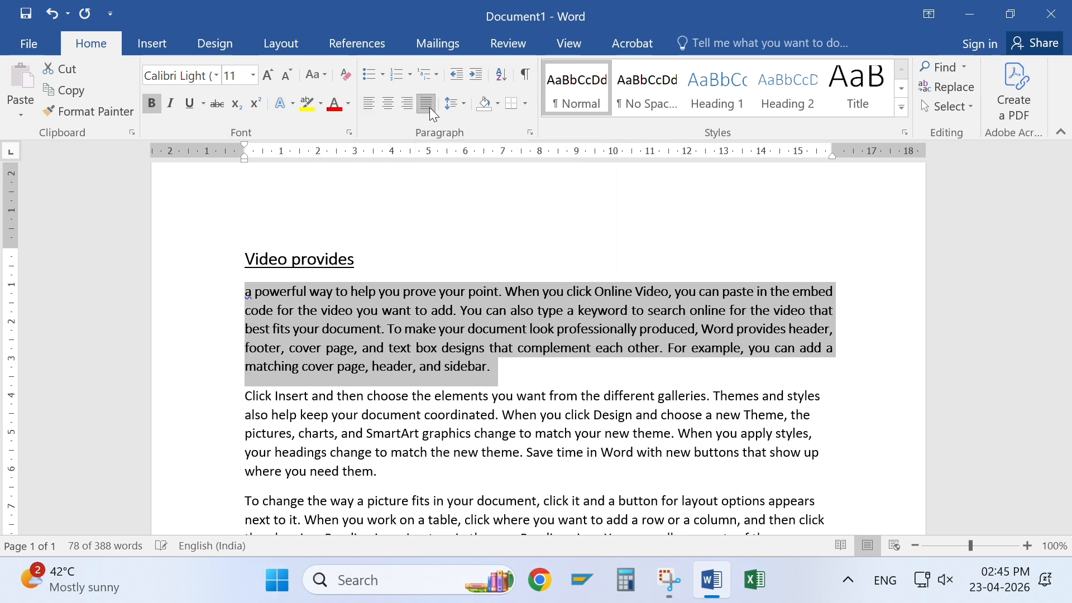
{"action": "left_click", "coordinate": [548, 378]}
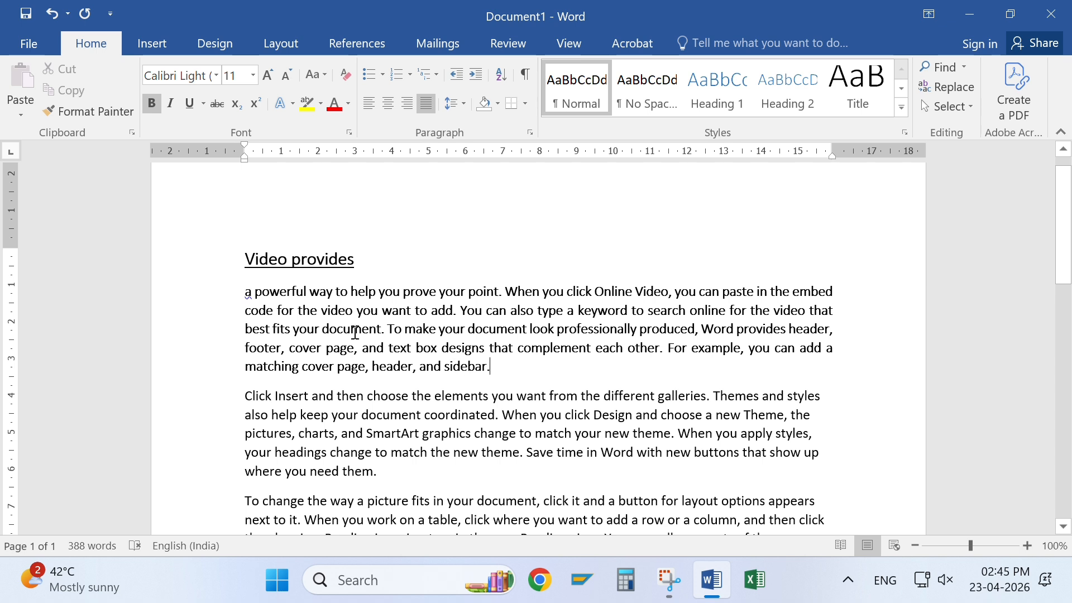
Center the underlined "Video provides" line on the page
{"action": "left_click", "coordinate": [224, 263]}
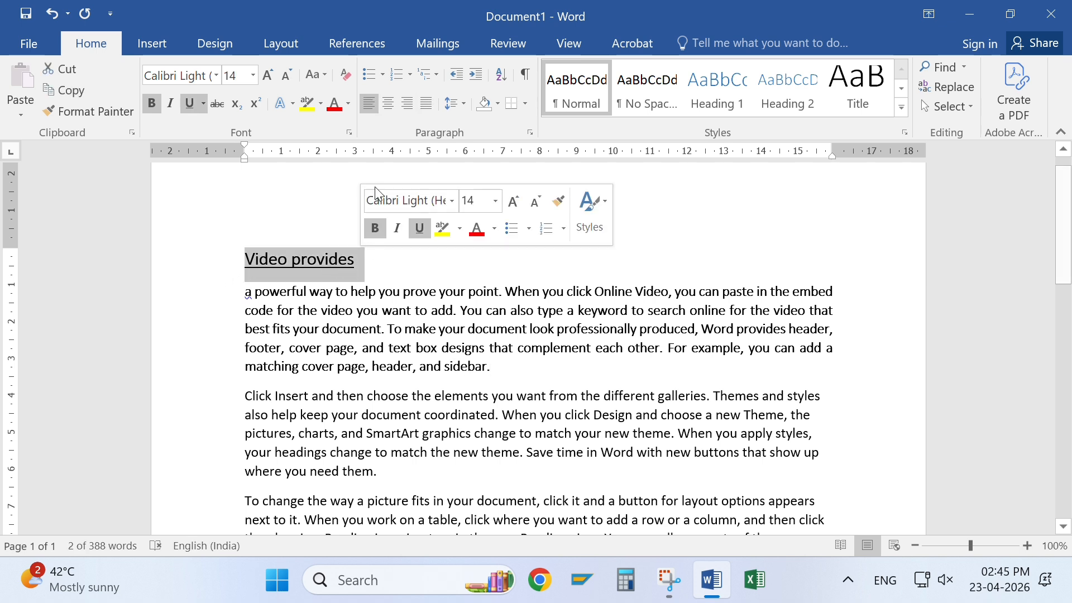
{"action": "left_click", "coordinate": [387, 104]}
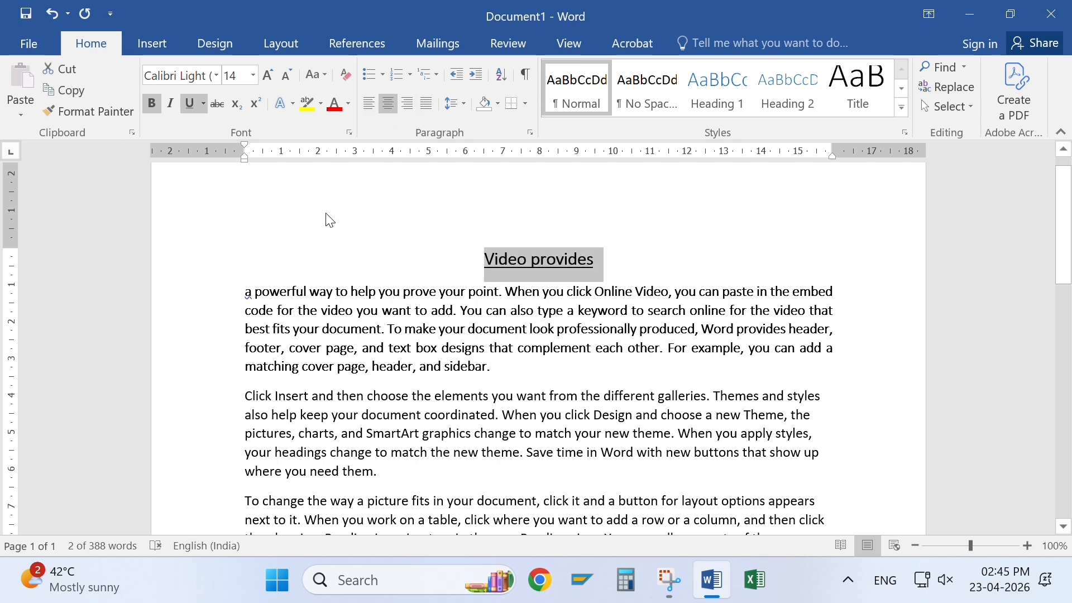
{"action": "left_click", "coordinate": [674, 302]}
{"action": "left_click_drag", "start_coordinate": [457, 256], "coordinate": [610, 254]}
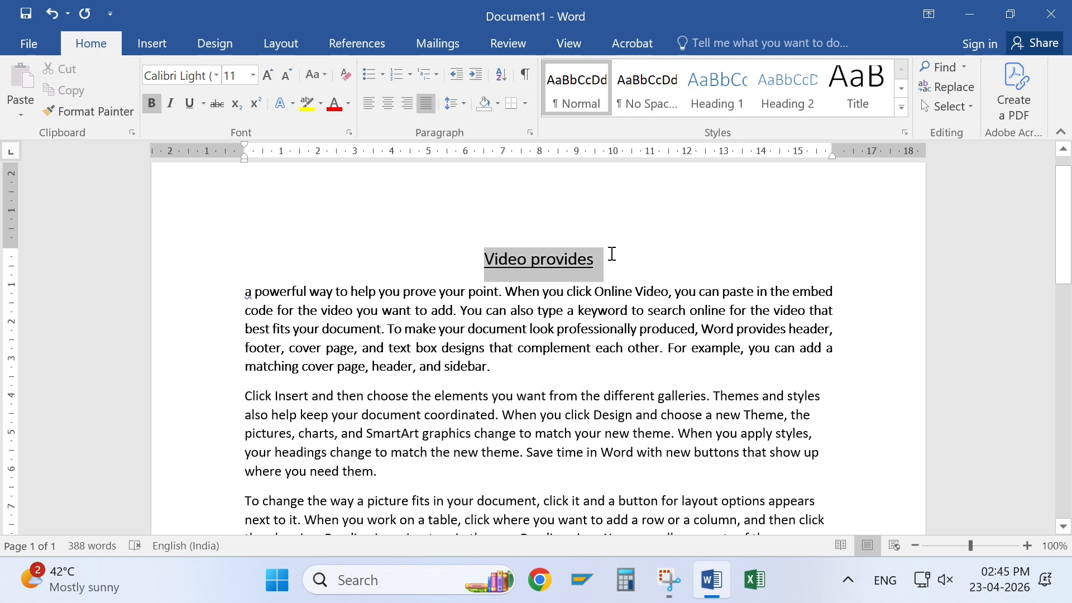
Check the formatted document in the print preview and return to editing
{"action": "scroll", "coordinate": [342, 325], "scroll_direction": "down", "scroll_amount": 4}
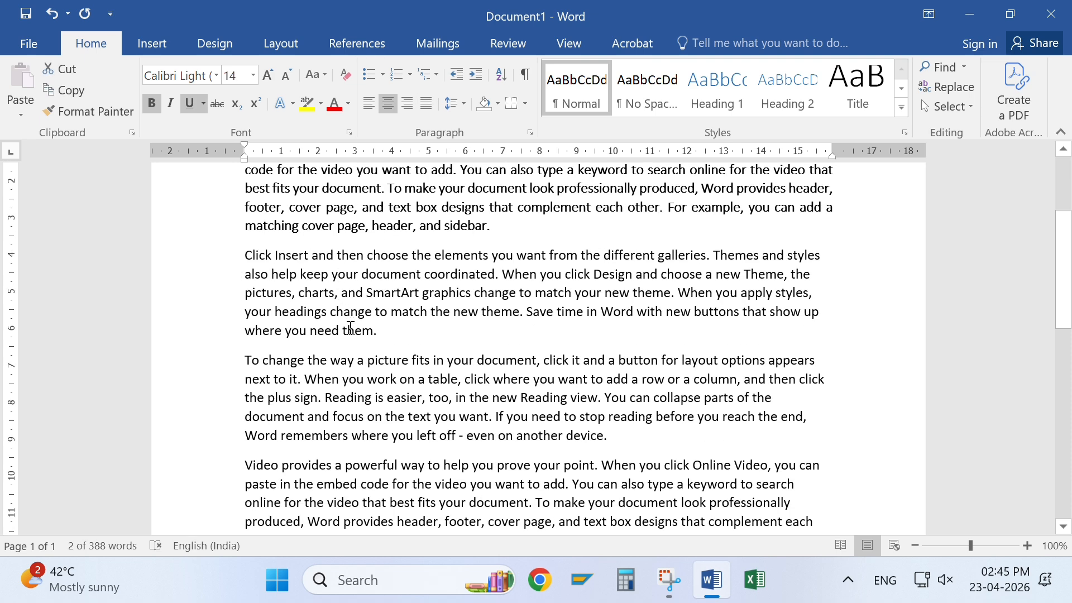
{"action": "scroll", "coordinate": [352, 346], "scroll_direction": "up", "scroll_amount": 4}
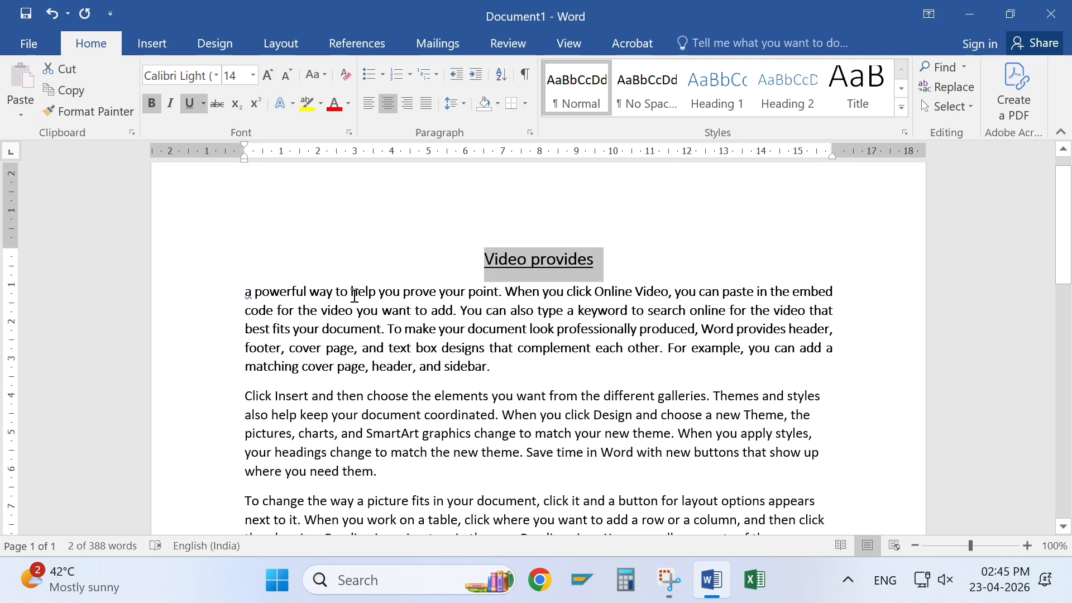
{"action": "key", "text": "ctrl+p"}
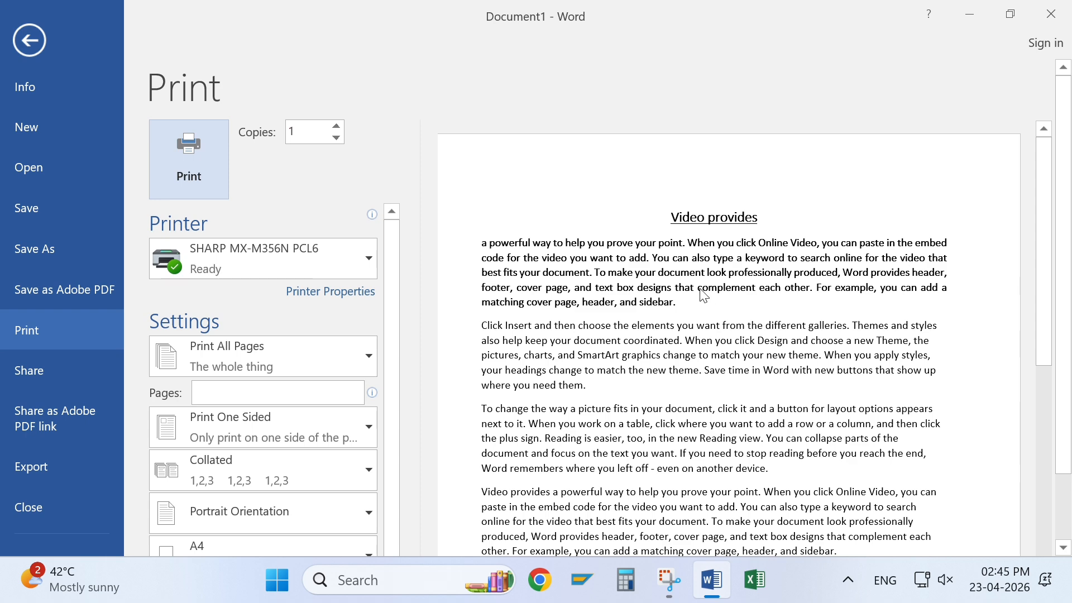
{"action": "scroll", "coordinate": [708, 322], "scroll_direction": "down", "scroll_amount": 1}
{"action": "left_click", "coordinate": [22, 38]}
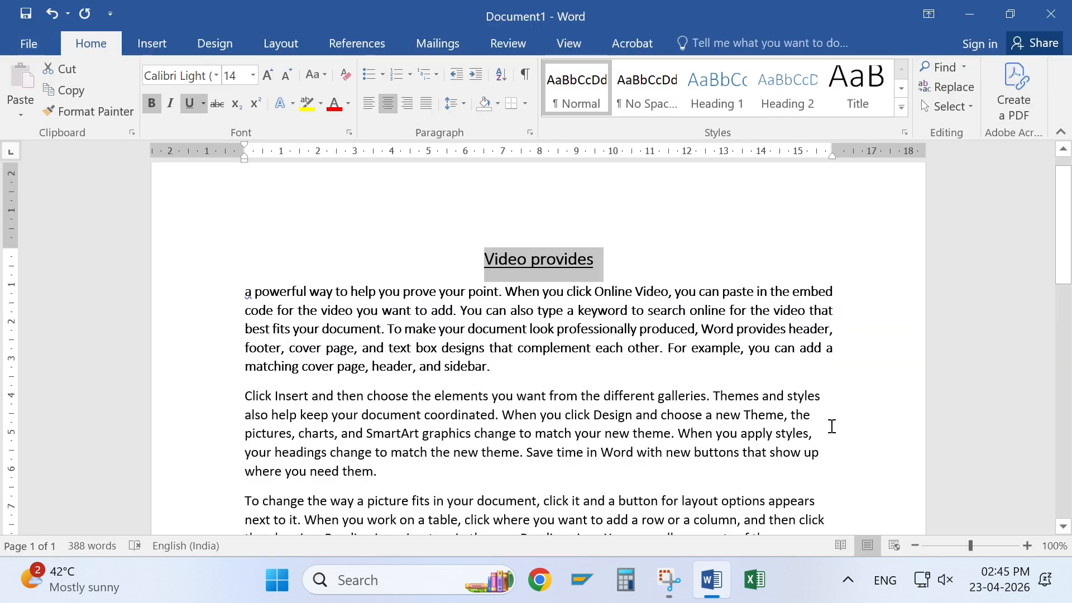
{"action": "scroll", "coordinate": [726, 419], "scroll_direction": "down", "scroll_amount": 3}
{"action": "scroll", "coordinate": [714, 420], "scroll_direction": "up", "scroll_amount": 1}
{"action": "left_click", "coordinate": [550, 255]}
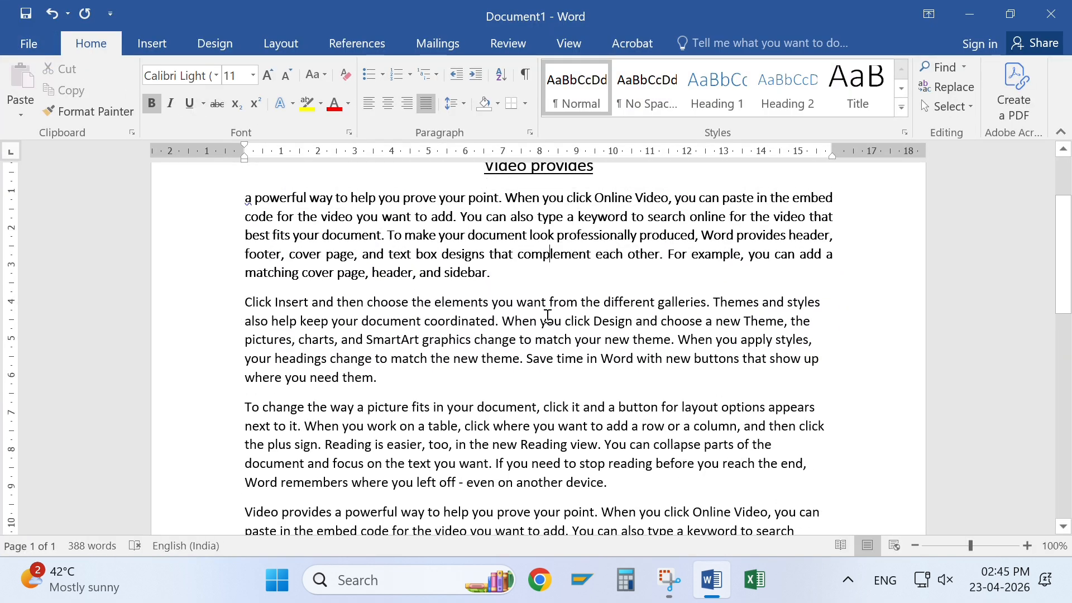
{"action": "scroll", "coordinate": [548, 324], "scroll_direction": "up", "scroll_amount": 3}
{"action": "scroll", "coordinate": [548, 327], "scroll_direction": "down", "scroll_amount": 2}
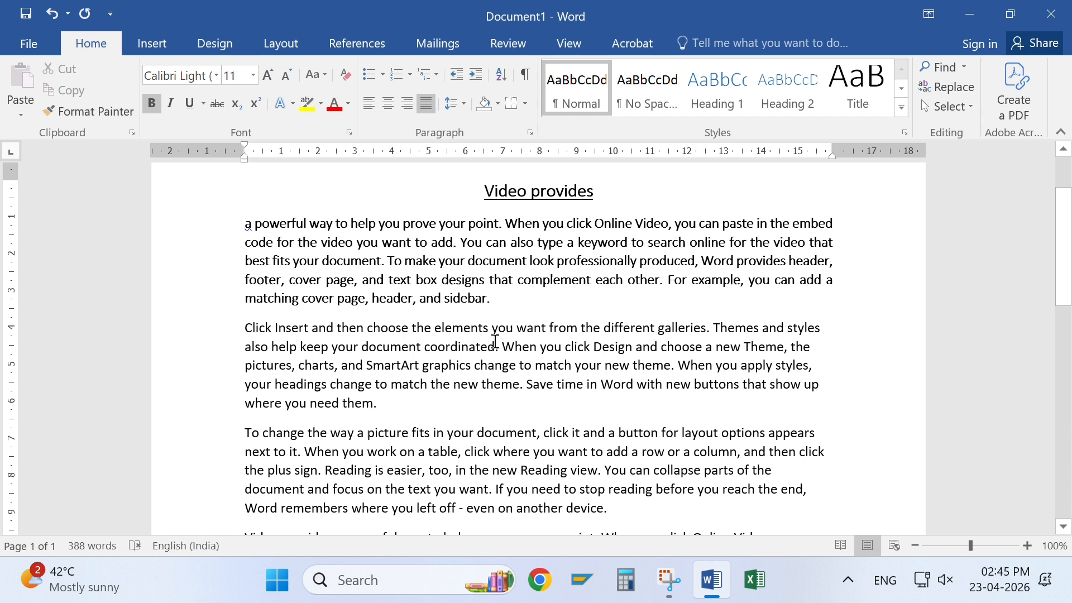
View the line spacing choices and the detailed paragraph spacing settings for the bold paragraph's last line without applying any
{"action": "left_click_drag", "start_coordinate": [247, 306], "coordinate": [556, 320]}
{"action": "left_click", "coordinate": [242, 321]}
{"action": "left_click", "coordinate": [227, 329]}
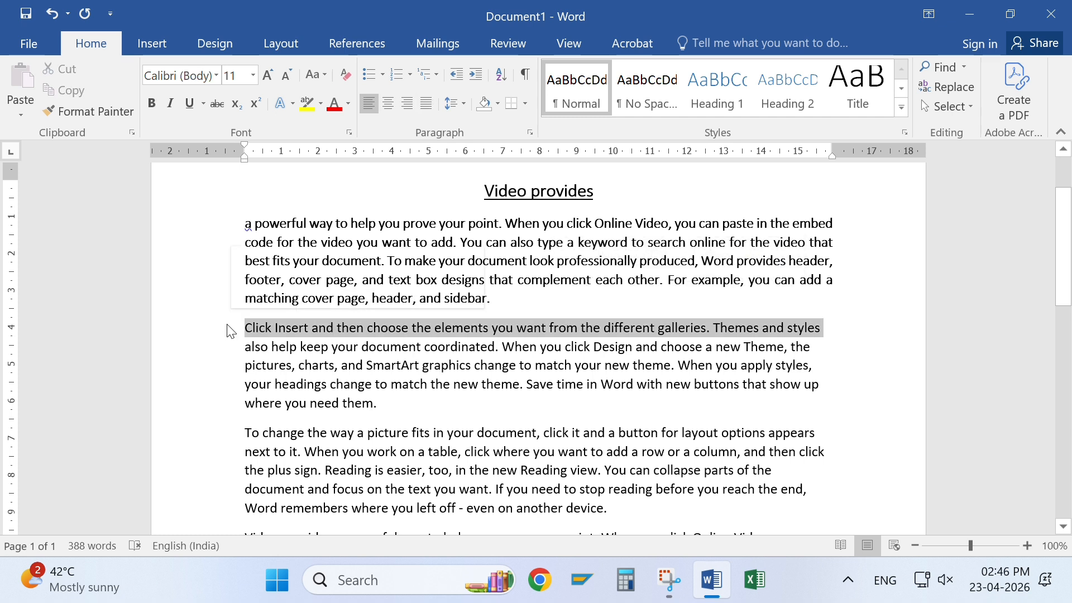
{"action": "left_click", "coordinate": [247, 328]}
{"action": "left_click_drag", "start_coordinate": [246, 302], "coordinate": [536, 305]}
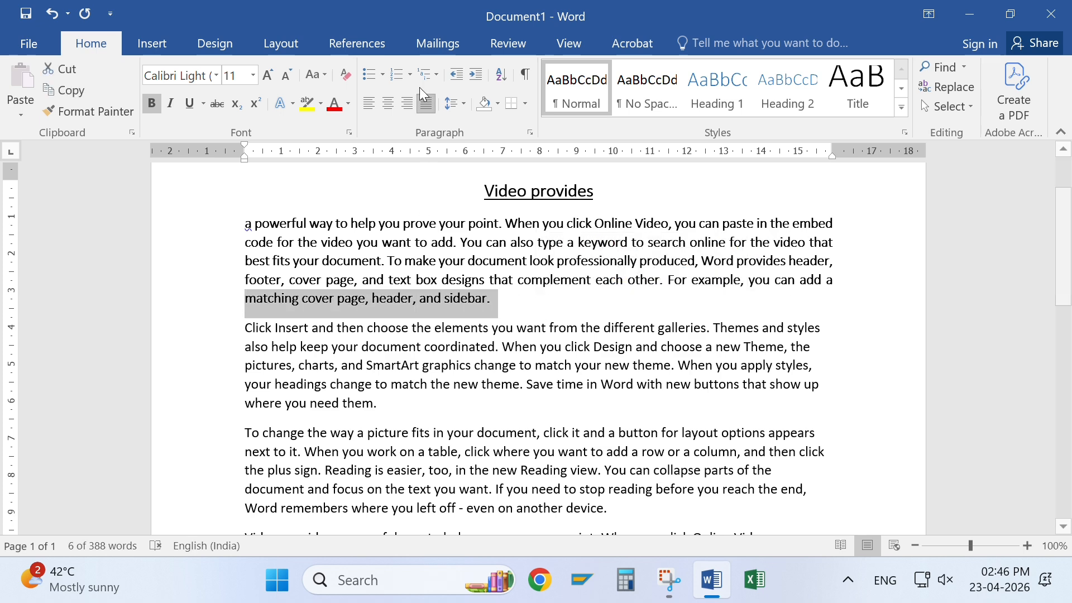
{"action": "left_click", "coordinate": [465, 104]}
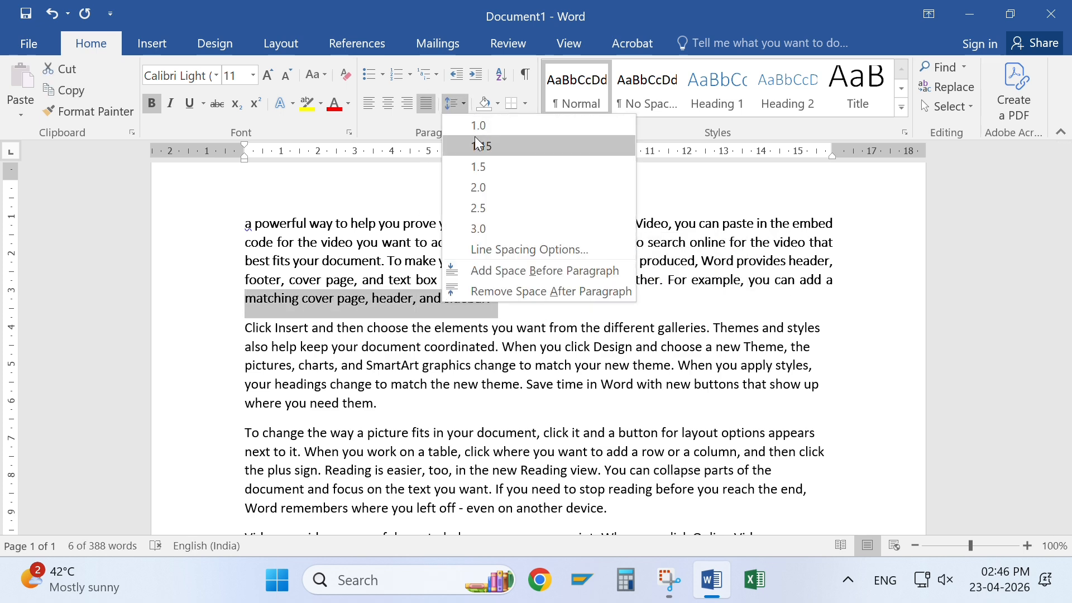
{"action": "left_click", "coordinate": [522, 257]}
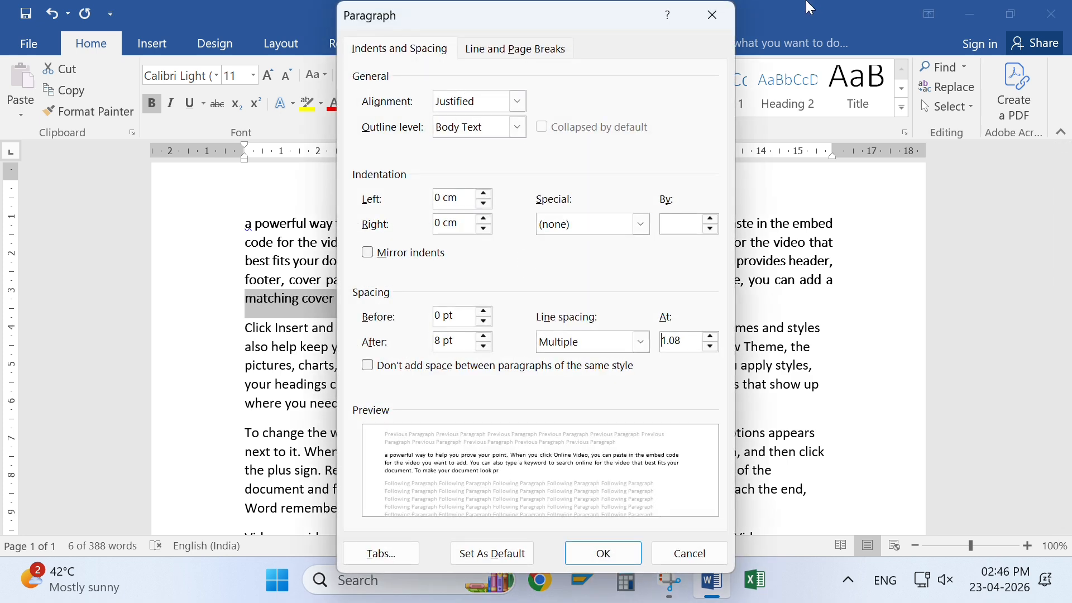
{"action": "left_click", "coordinate": [714, 17]}
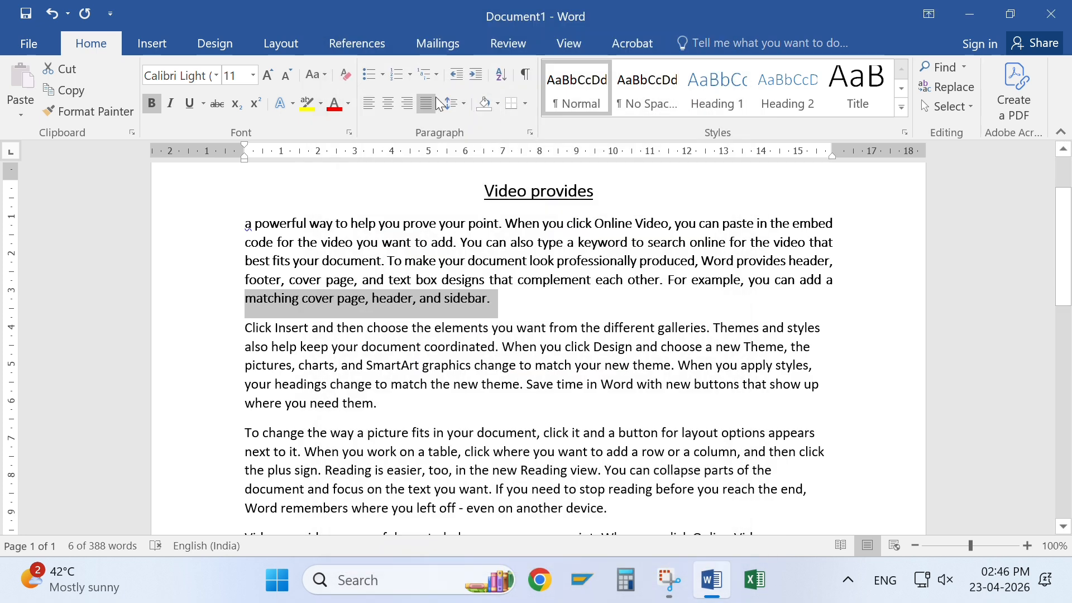
{"action": "left_click", "coordinate": [463, 102]}
{"action": "left_click", "coordinate": [464, 103]}
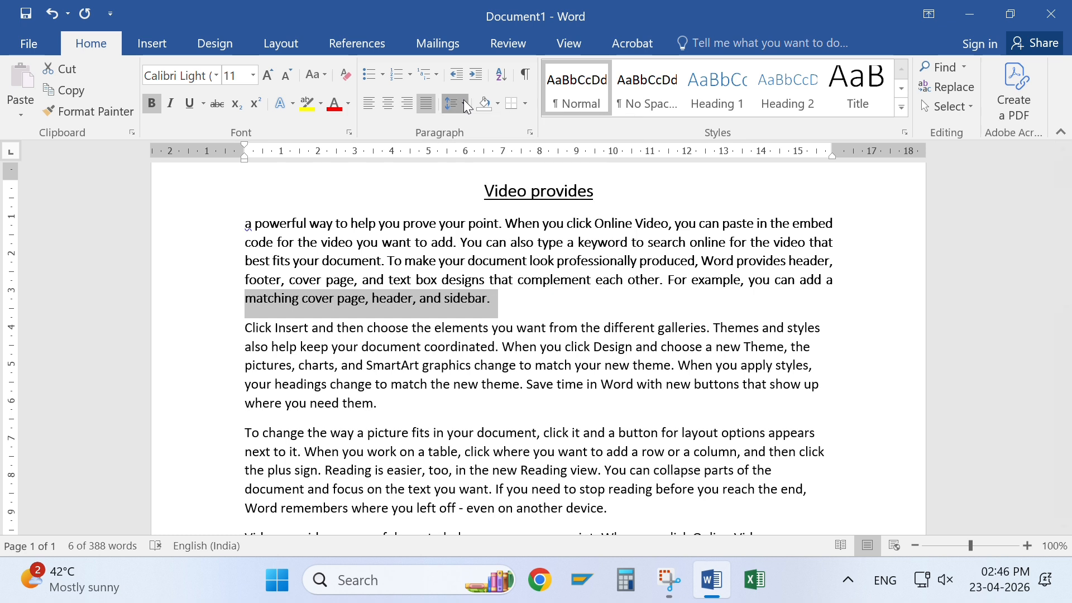
{"action": "left_click", "coordinate": [574, 323]}
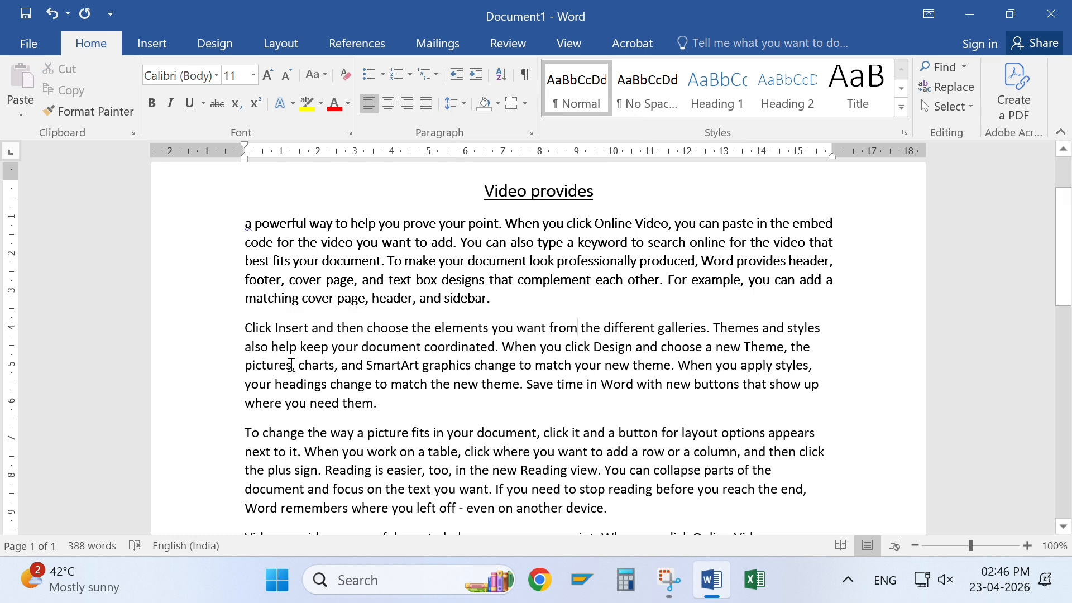
Color the paragraph starting "Click Insert" red up to "your headings change to match the"
{"action": "left_click_drag", "start_coordinate": [242, 328], "coordinate": [454, 385]}
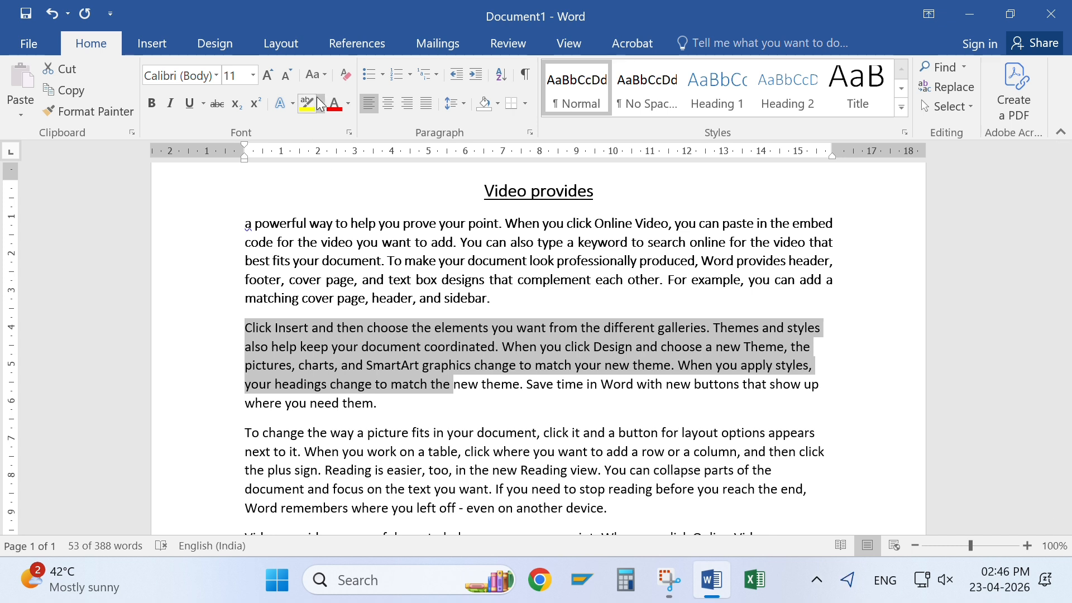
{"action": "left_click", "coordinate": [334, 107]}
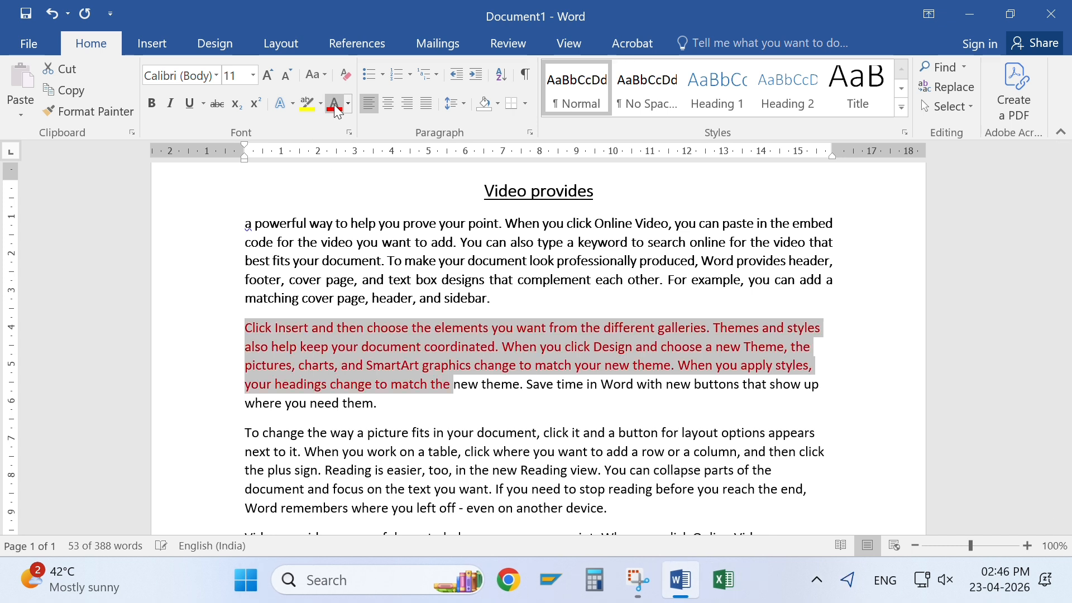
{"action": "left_click", "coordinate": [597, 366]}
Color "work on a table, click where you want to add" and the bold paragraph's passage from "document." to "header," red
{"action": "left_click_drag", "start_coordinate": [386, 450], "coordinate": [629, 452]}
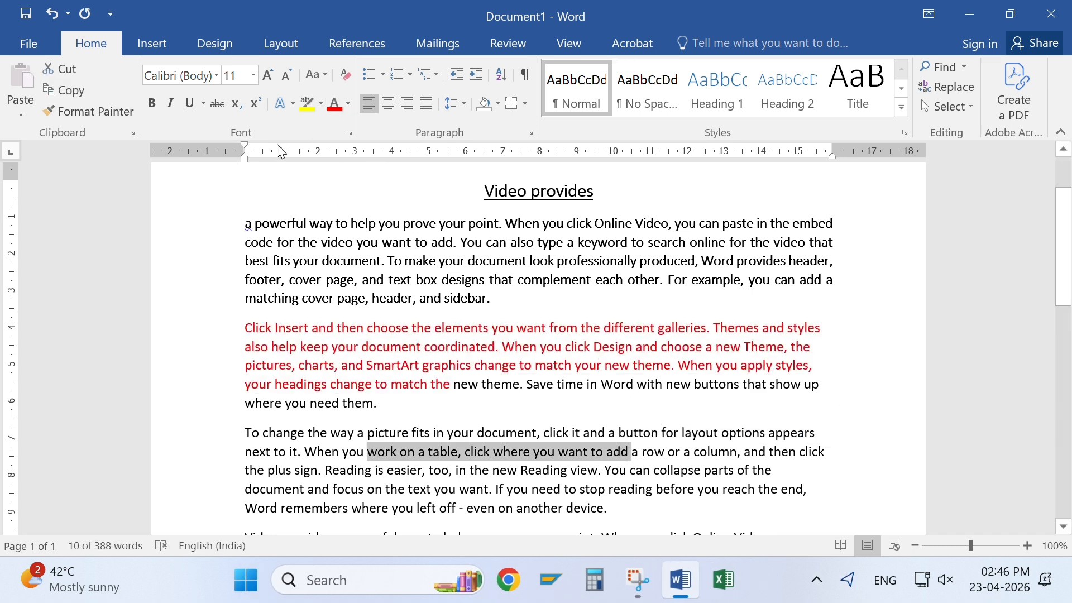
{"action": "left_click", "coordinate": [334, 109]}
{"action": "left_click_drag", "start_coordinate": [323, 261], "coordinate": [418, 302]}
{"action": "left_click", "coordinate": [333, 107]}
{"action": "left_click", "coordinate": [470, 329]}
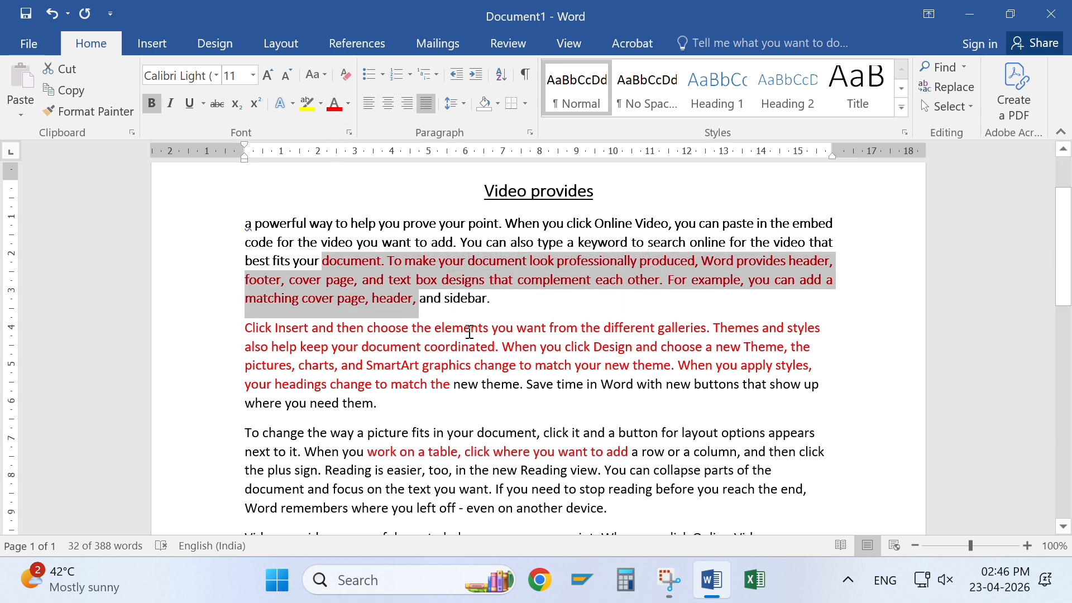
Set the font color of the title "Video provides" to black from the theme colors
{"action": "triple_click", "coordinate": [538, 188]}
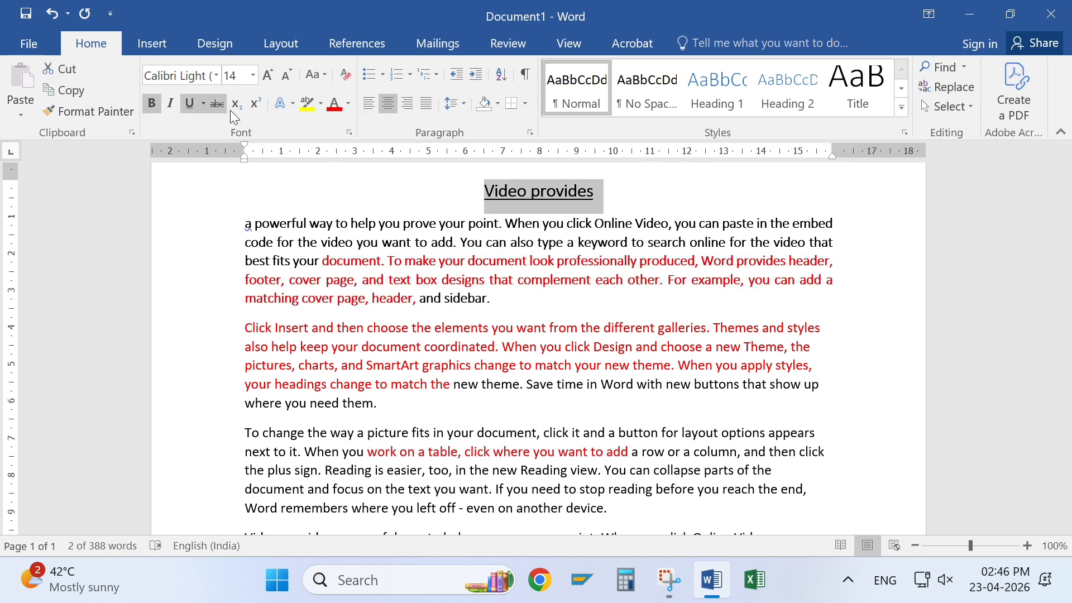
{"action": "left_click", "coordinate": [349, 103]}
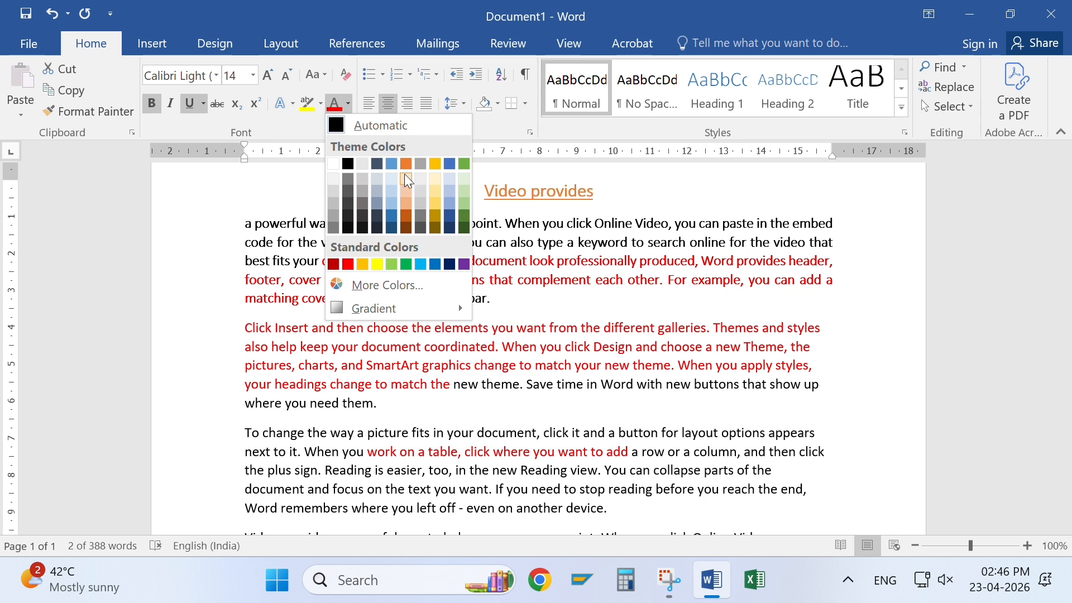
{"action": "left_click", "coordinate": [347, 163]}
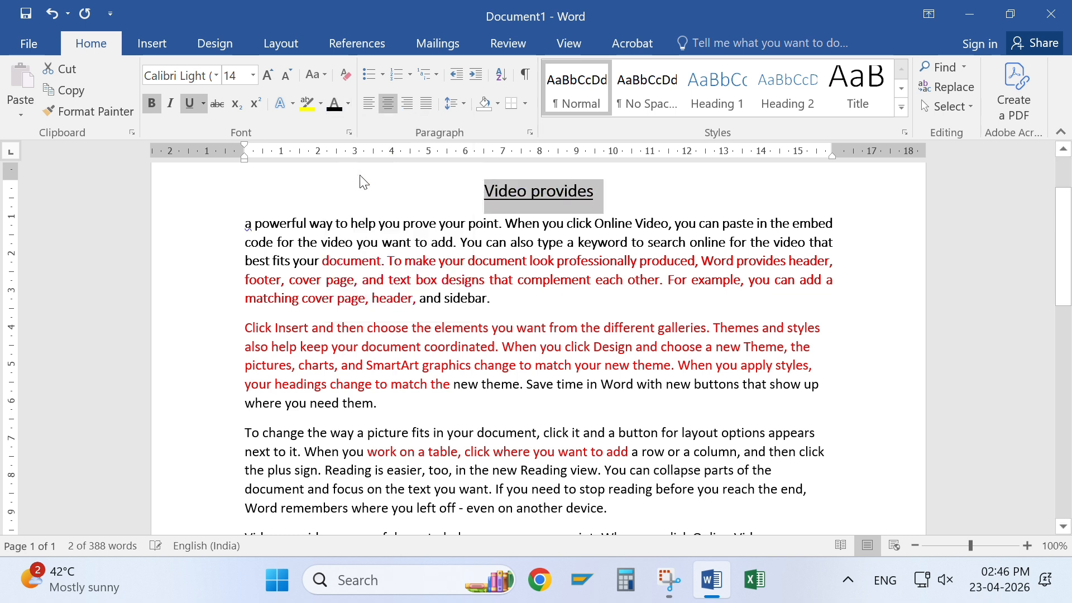
{"action": "left_click", "coordinate": [471, 258]}
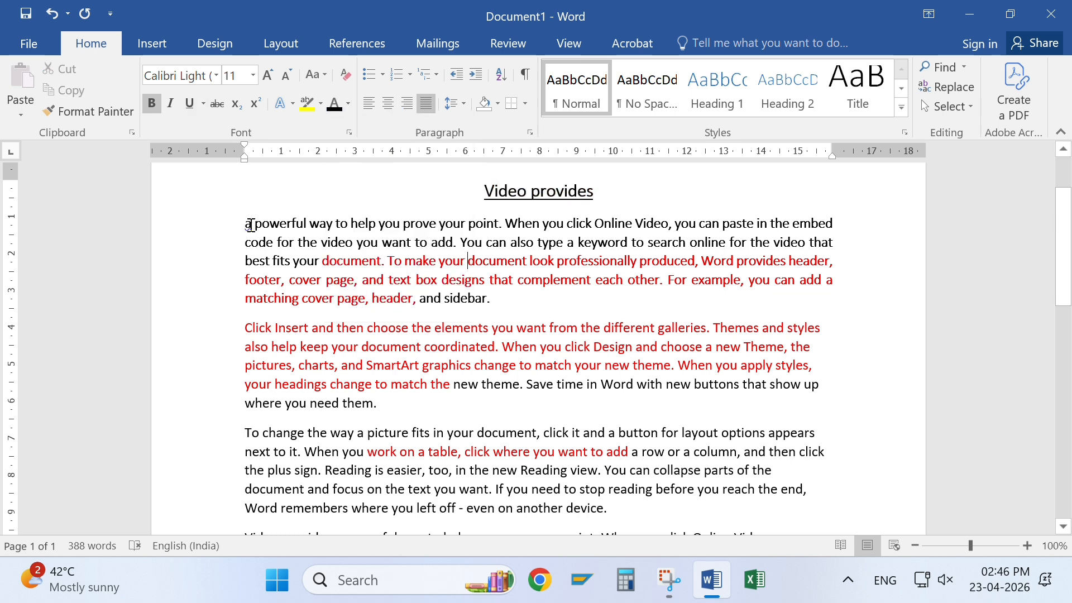
Color the text from "a powerful way" through "You can collapse" in the third paragraph black
{"action": "left_click_drag", "start_coordinate": [251, 225], "coordinate": [702, 471]}
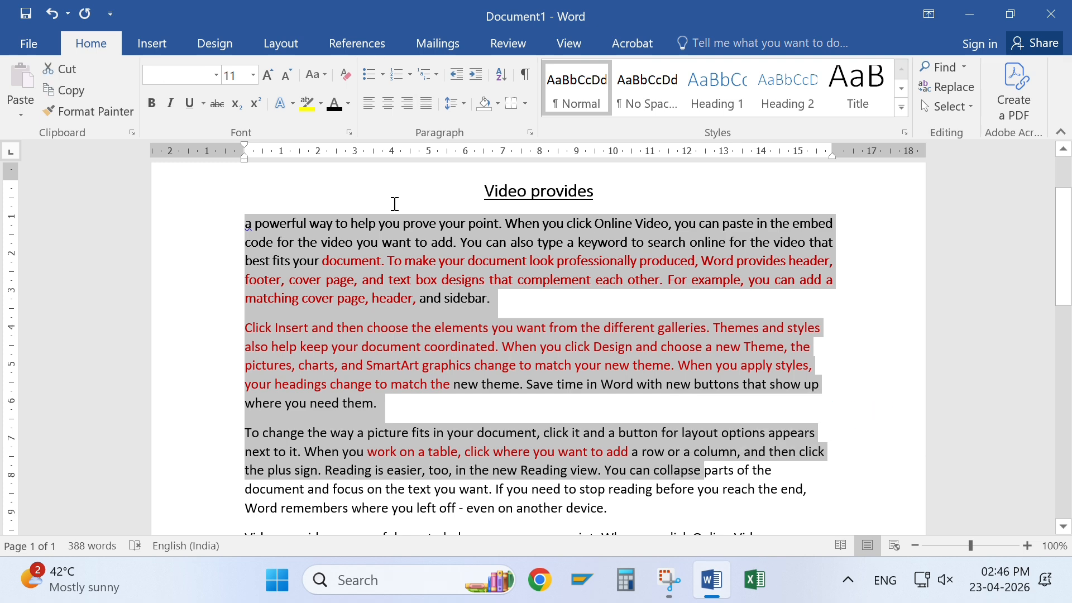
{"action": "left_click", "coordinate": [349, 104]}
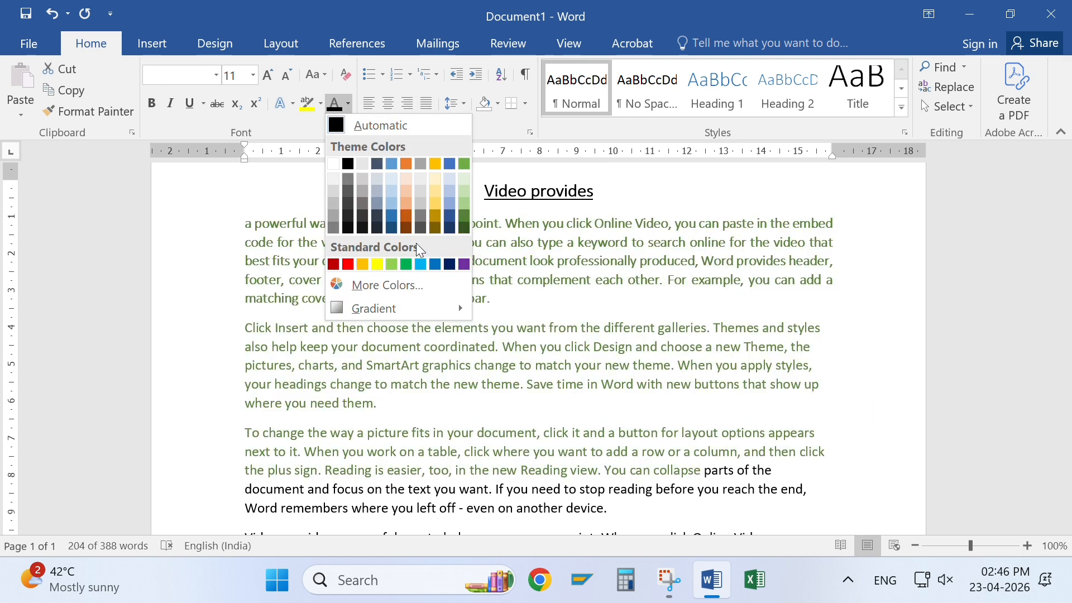
{"action": "left_click", "coordinate": [348, 163]}
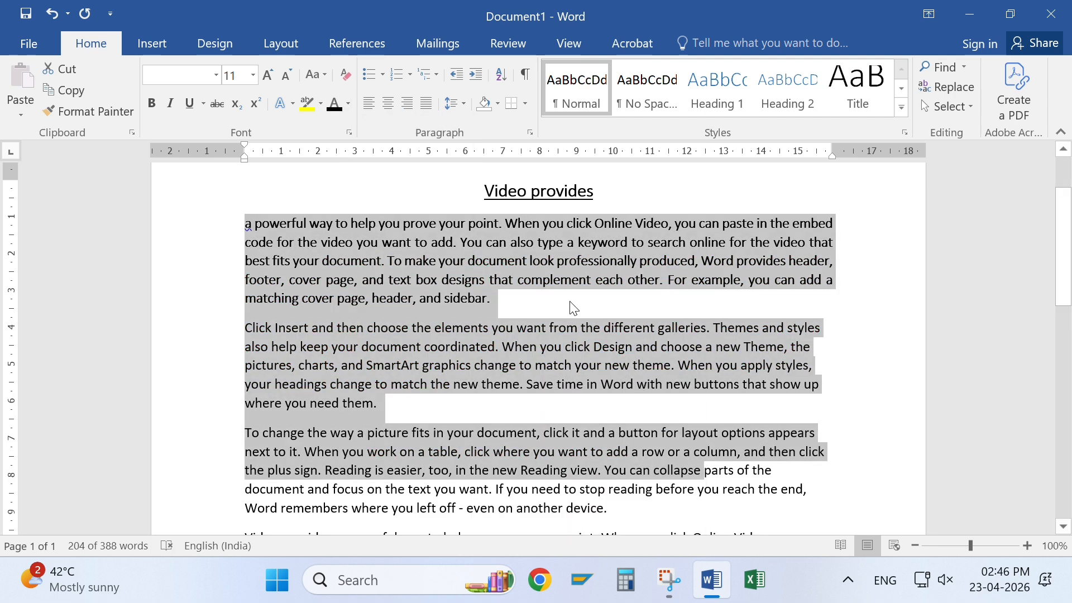
{"action": "left_click", "coordinate": [575, 305]}
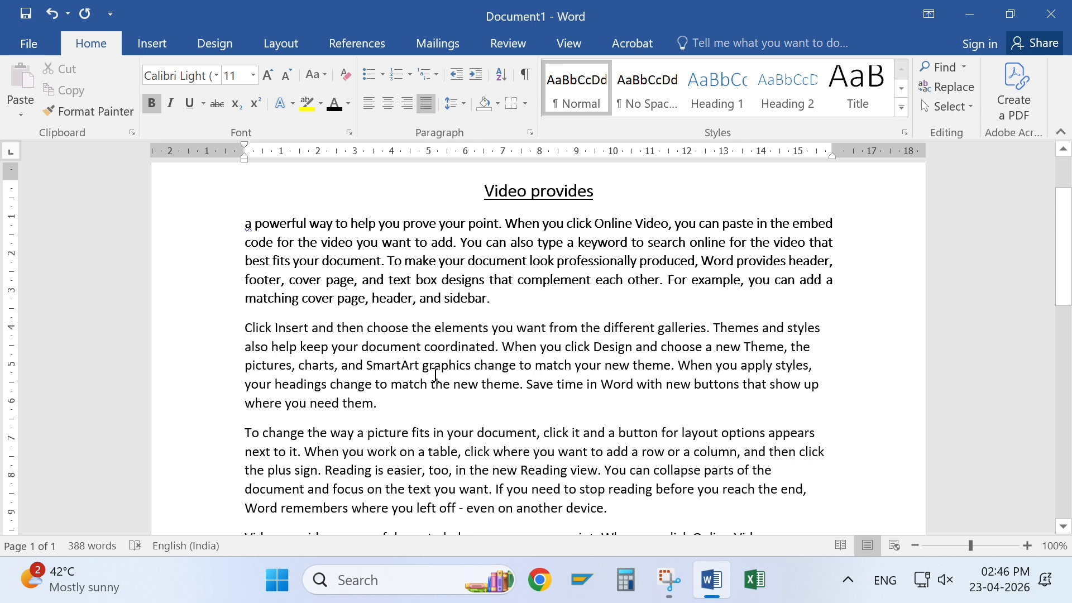
Turn the document's last paragraph into a bulleted item and start an empty bullet below it
{"action": "left_click_drag", "start_coordinate": [503, 347], "coordinate": [672, 371]}
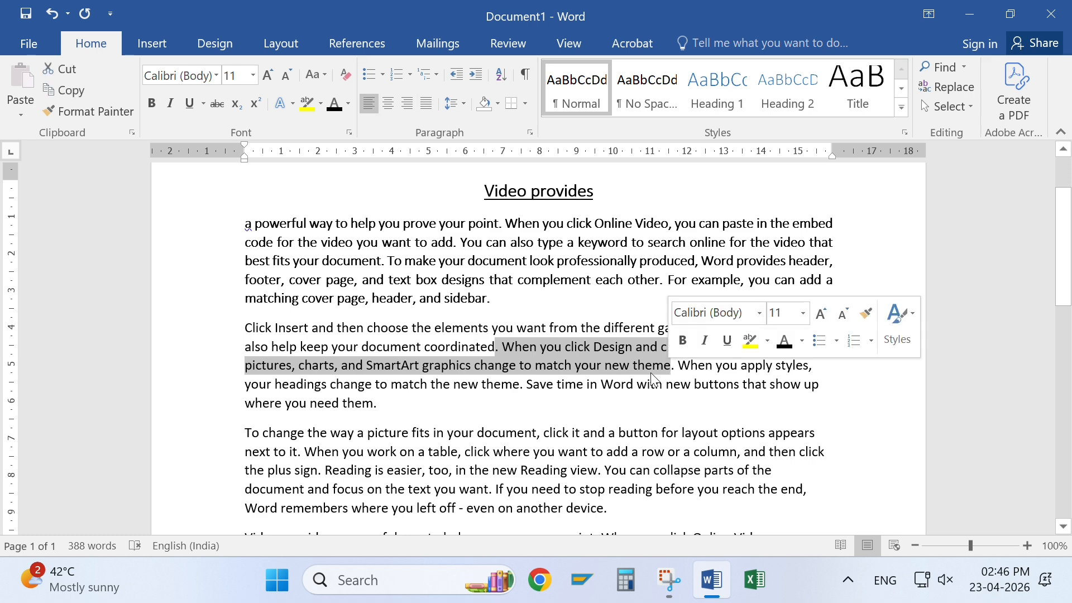
{"action": "left_click", "coordinate": [450, 353]}
{"action": "scroll", "coordinate": [249, 452], "scroll_direction": "down", "scroll_amount": 6}
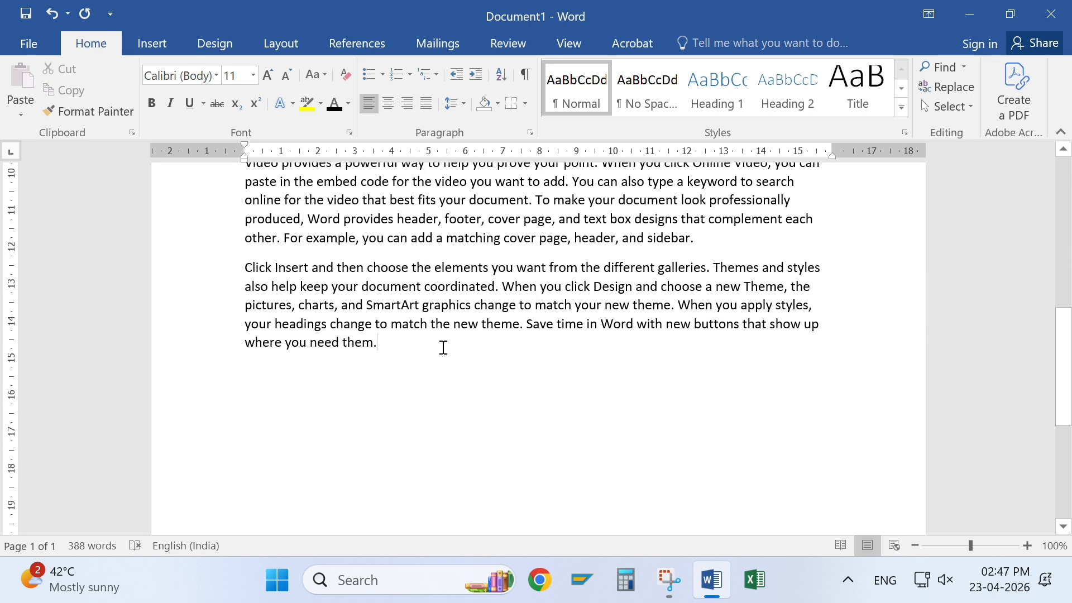
{"action": "left_click", "coordinate": [365, 76]}
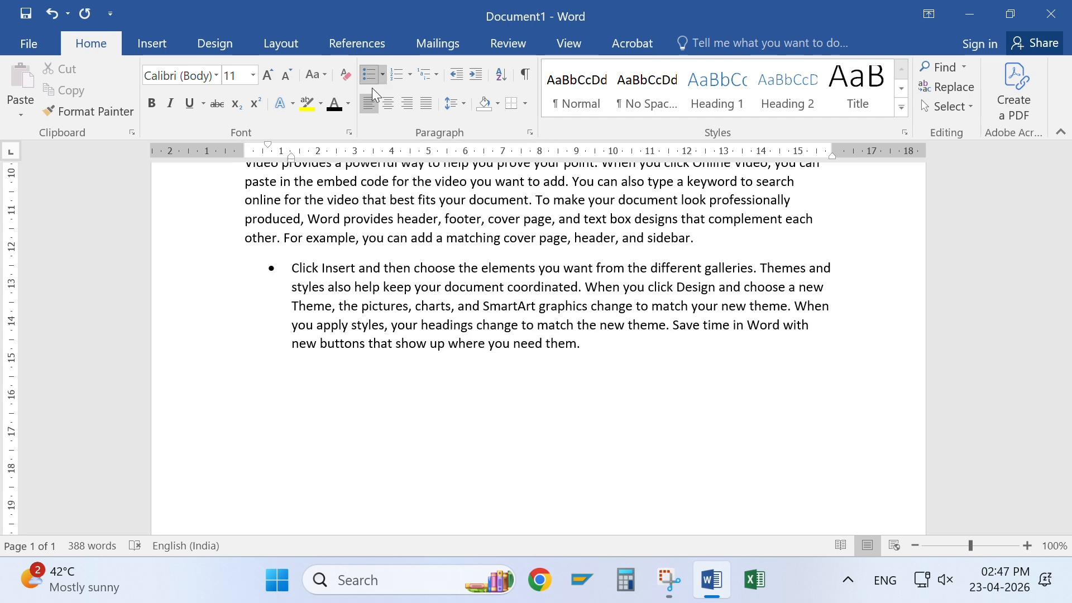
{"action": "scroll", "coordinate": [357, 454], "scroll_direction": "up", "scroll_amount": 3}
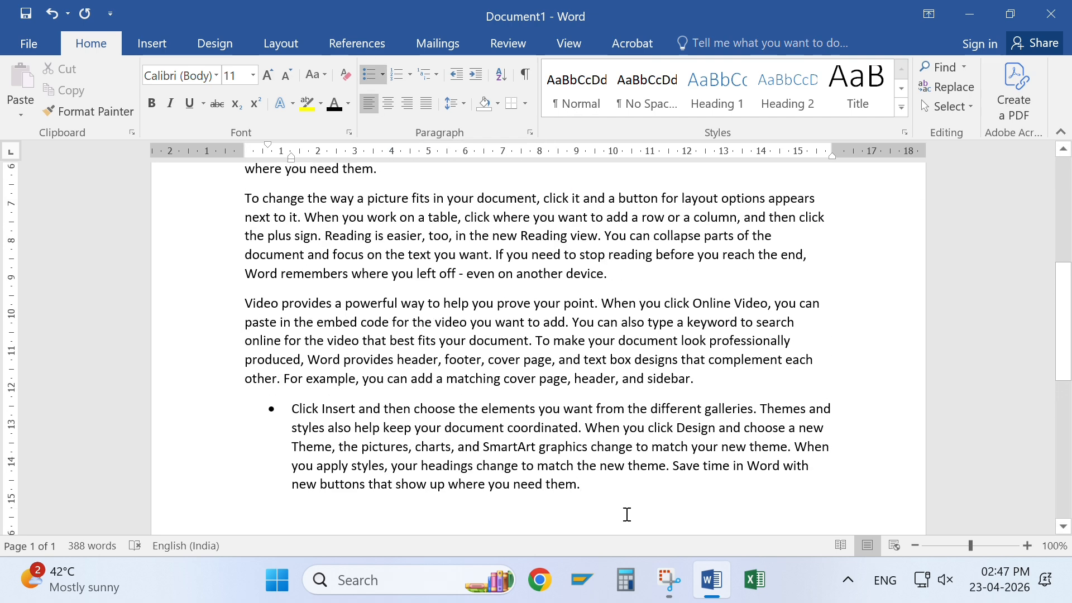
{"action": "key", "text": "Return"}
{"action": "scroll", "coordinate": [533, 523], "scroll_direction": "down", "scroll_amount": 3}
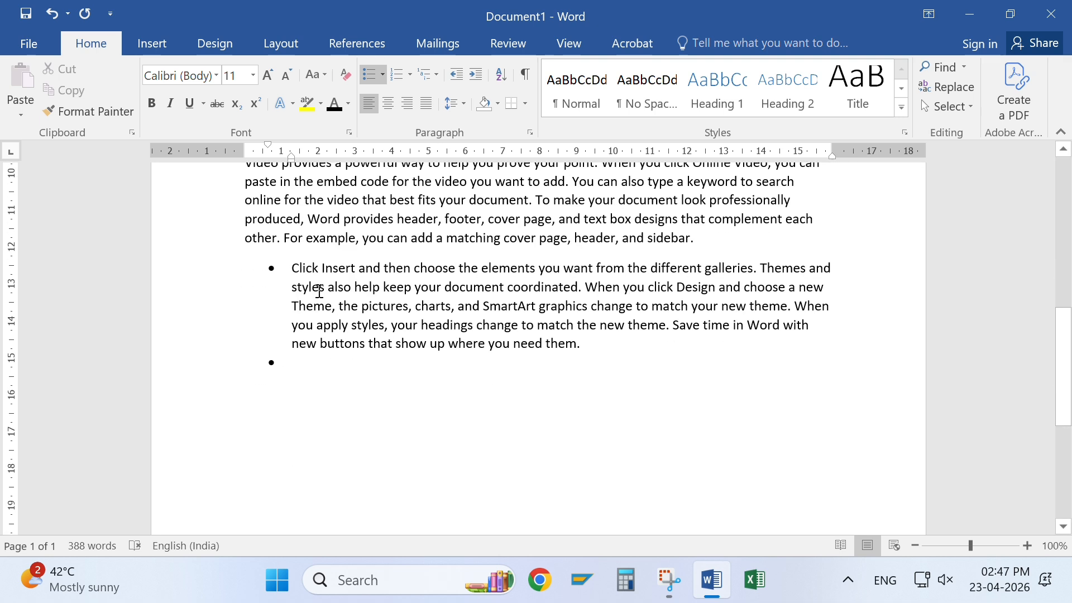
Convert the bulleted list at the end of the document to the 1. 2. 3. numbering format
{"action": "scroll", "coordinate": [400, 370], "scroll_direction": "up", "scroll_amount": 9}
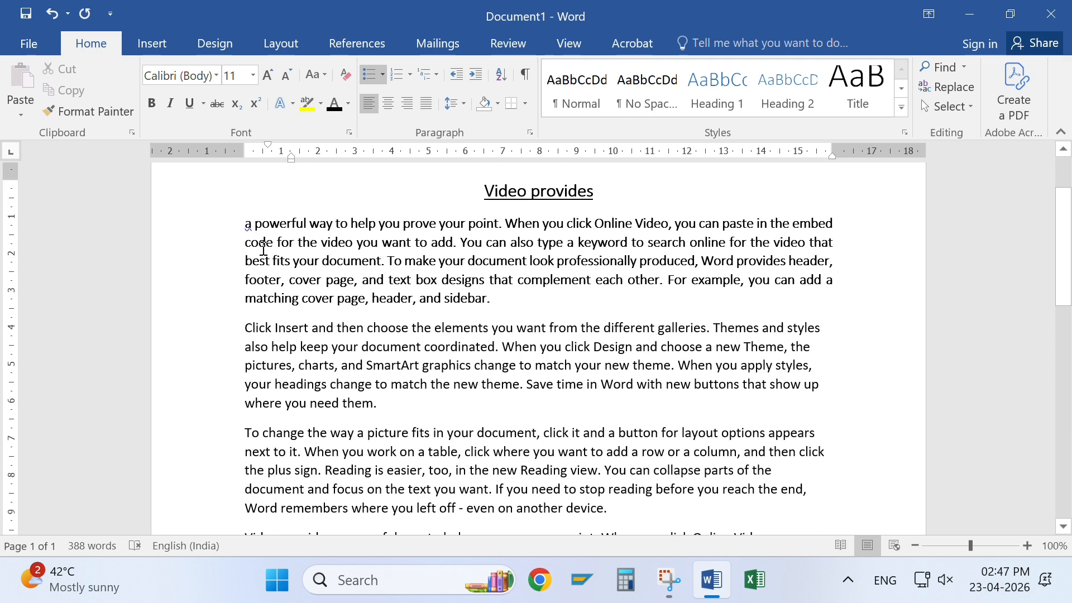
{"action": "left_click", "coordinate": [409, 75]}
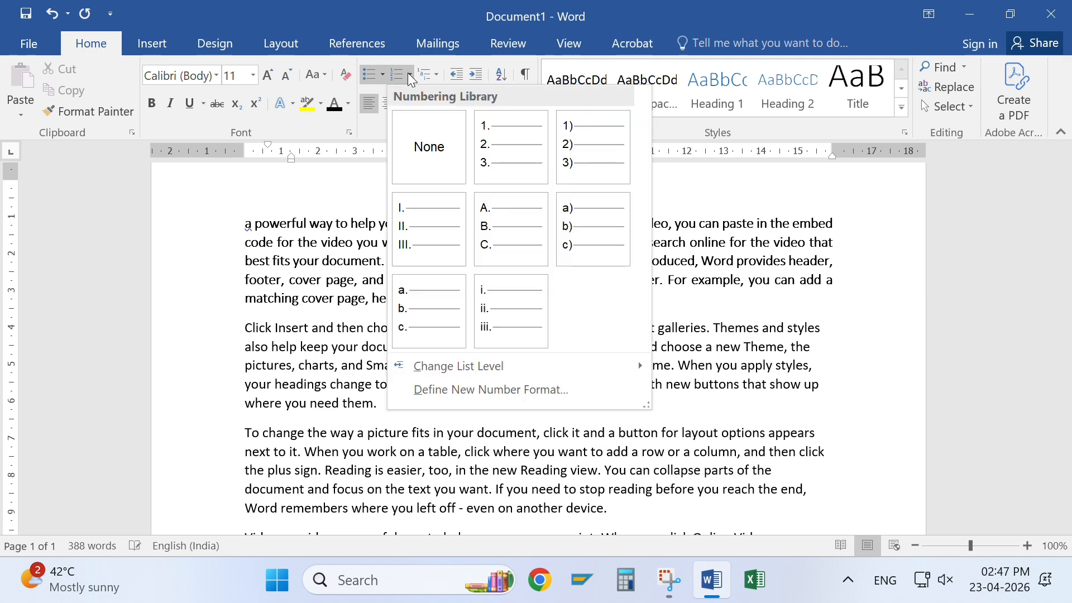
{"action": "left_click", "coordinate": [511, 144]}
{"action": "scroll", "coordinate": [510, 415], "scroll_direction": "down", "scroll_amount": 3}
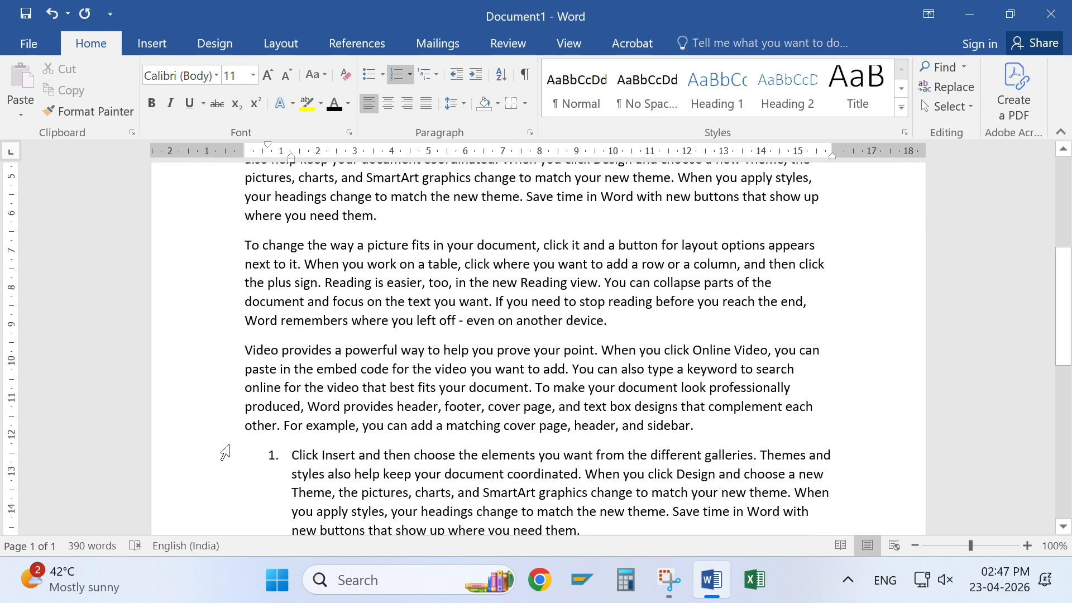
{"action": "scroll", "coordinate": [288, 450], "scroll_direction": "down", "scroll_amount": 3}
{"action": "scroll", "coordinate": [287, 458], "scroll_direction": "up", "scroll_amount": 2}
{"action": "scroll", "coordinate": [287, 462], "scroll_direction": "down", "scroll_amount": 1}
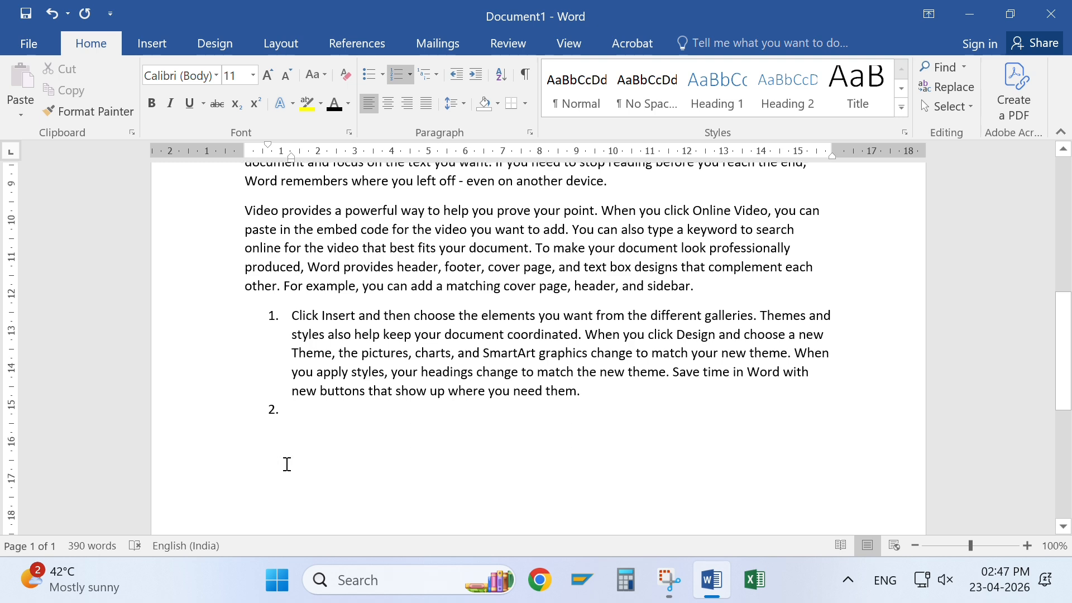
Set the font size of the title "Video provides" to 26
{"action": "scroll", "coordinate": [288, 477], "scroll_direction": "up", "scroll_amount": 3}
{"action": "scroll", "coordinate": [289, 489], "scroll_direction": "up", "scroll_amount": 4}
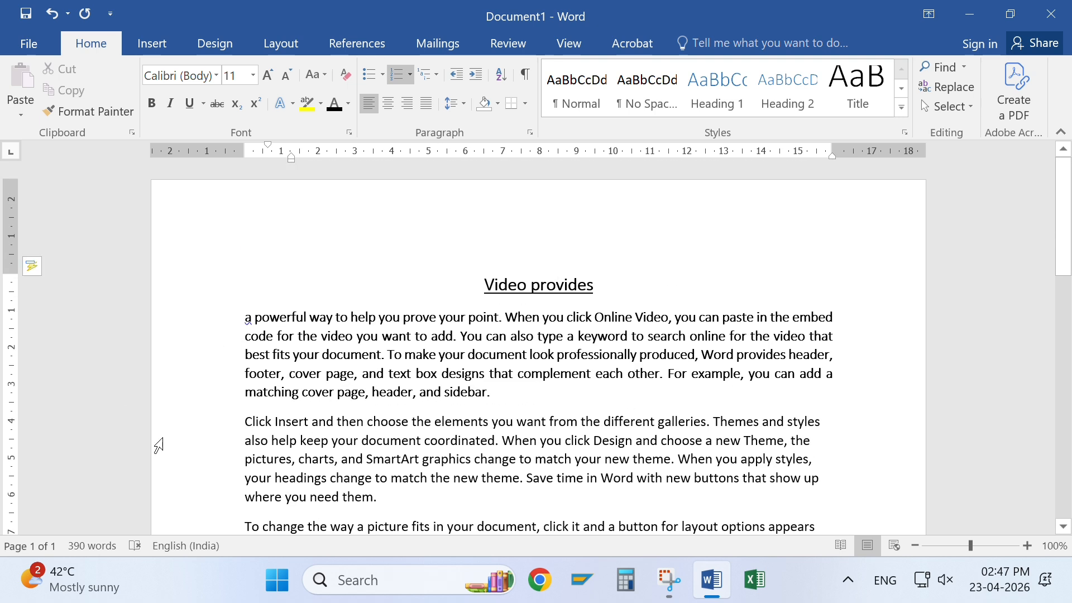
{"action": "left_click_drag", "start_coordinate": [491, 280], "coordinate": [614, 280]}
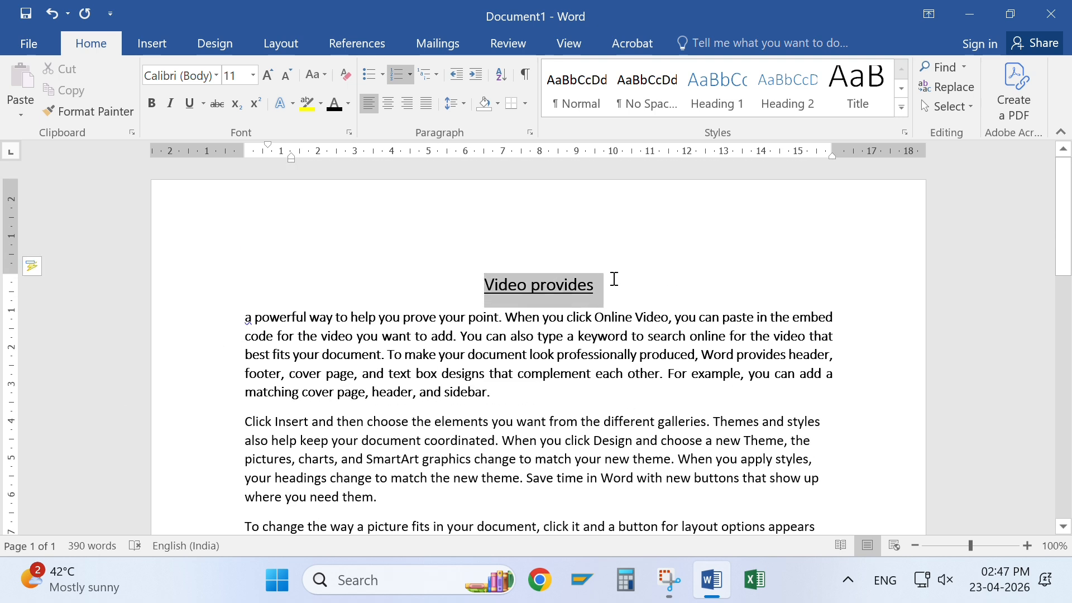
{"action": "left_click", "coordinate": [254, 75]}
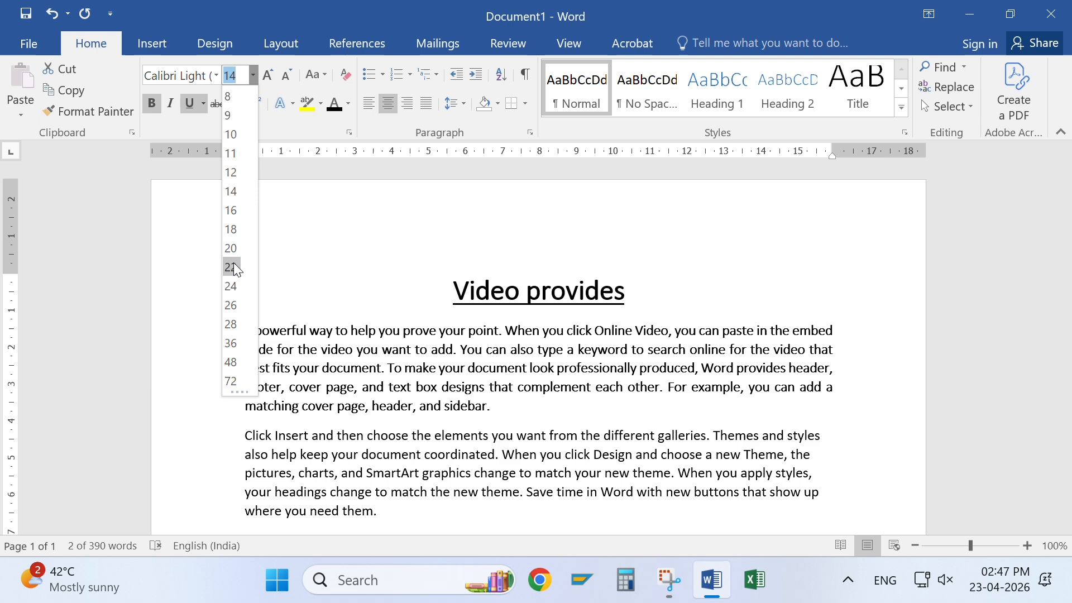
{"action": "left_click", "coordinate": [234, 304]}
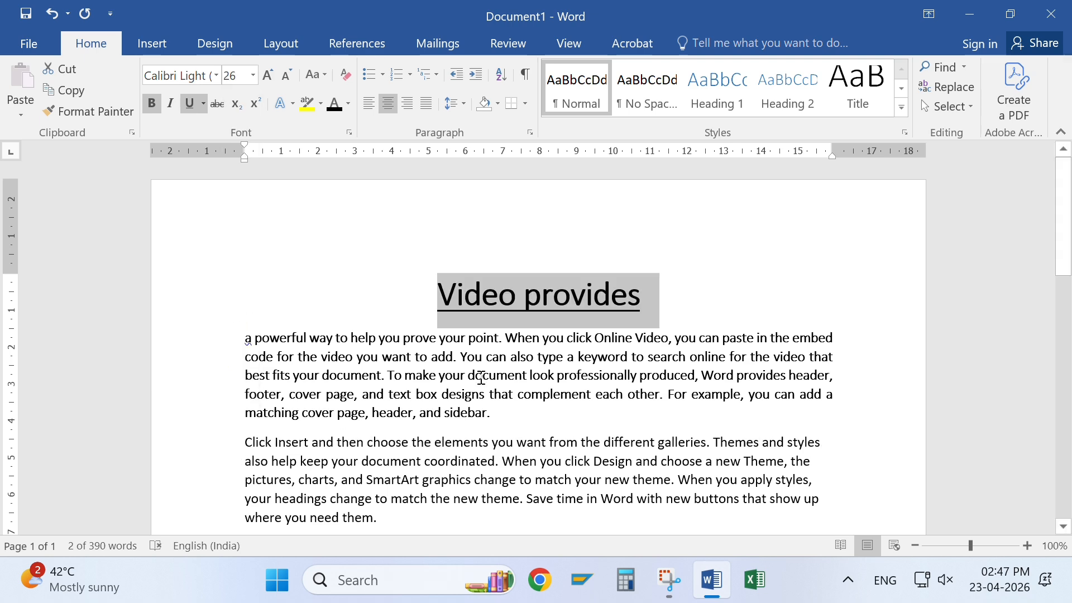
{"action": "left_click", "coordinate": [482, 379]}
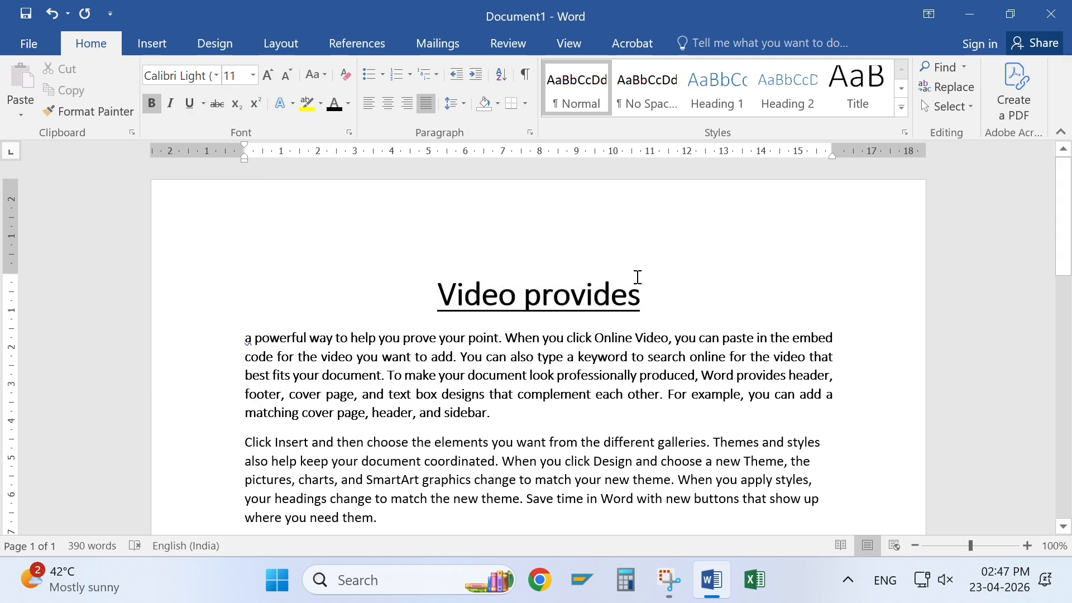
Set the font size of the title "Video provides" to 20
{"action": "scroll", "coordinate": [487, 283], "scroll_direction": "down", "scroll_amount": 3}
{"action": "scroll", "coordinate": [470, 331], "scroll_direction": "up", "scroll_amount": 3}
{"action": "left_click_drag", "start_coordinate": [425, 307], "coordinate": [707, 295]}
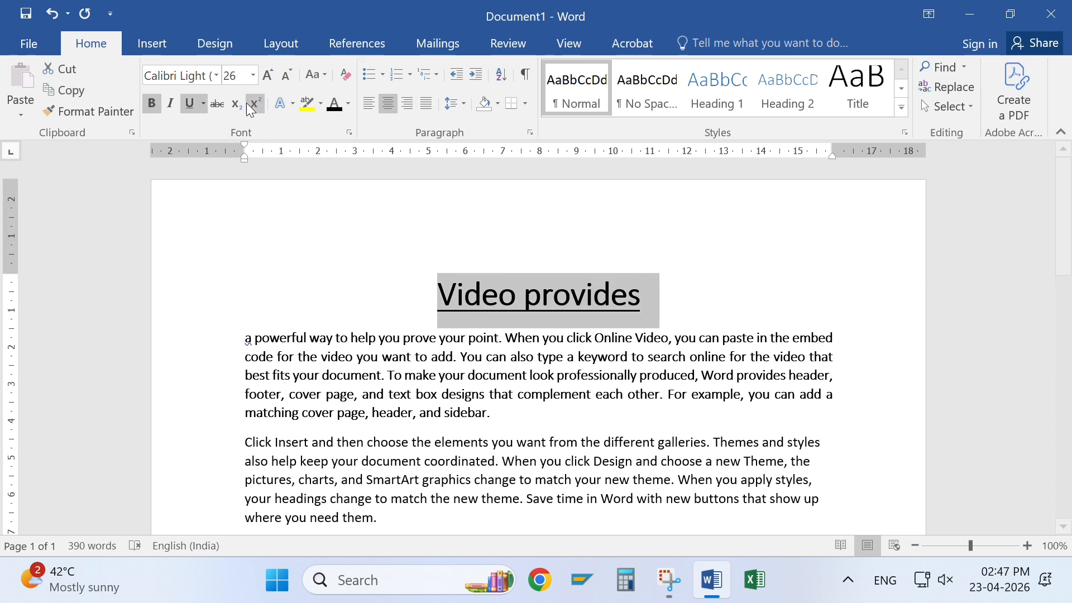
{"action": "left_click", "coordinate": [254, 76]}
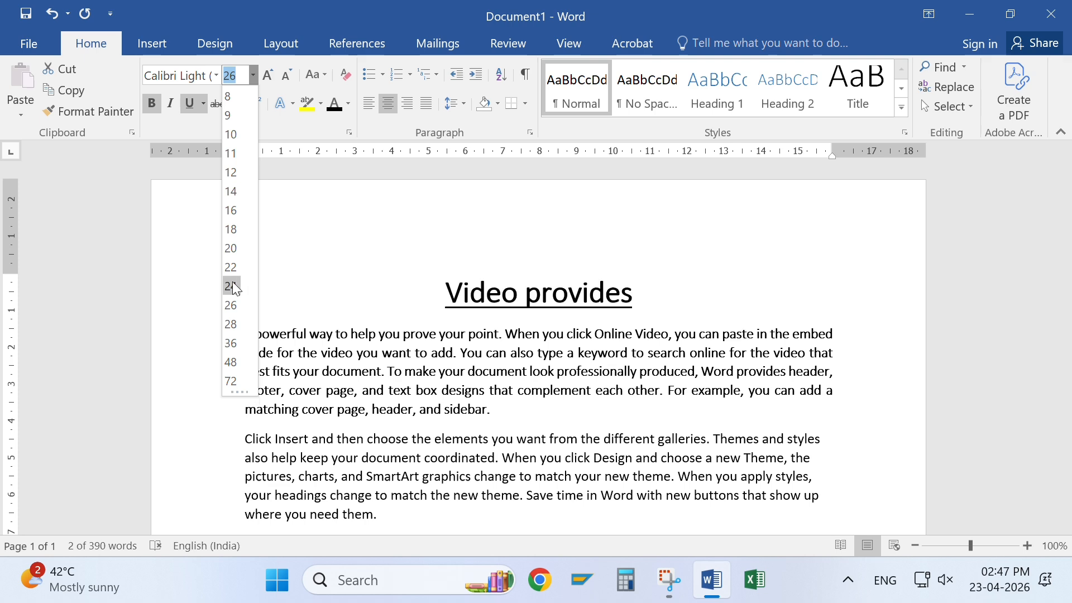
{"action": "left_click", "coordinate": [231, 251]}
Grow the font of the bold paragraph below the title in two increments to size 14
{"action": "scroll", "coordinate": [335, 376], "scroll_direction": "down", "scroll_amount": 2}
{"action": "left_click_drag", "start_coordinate": [240, 339], "coordinate": [420, 395]}
{"action": "left_click_drag", "start_coordinate": [233, 233], "coordinate": [503, 307]}
{"action": "left_click", "coordinate": [268, 75]}
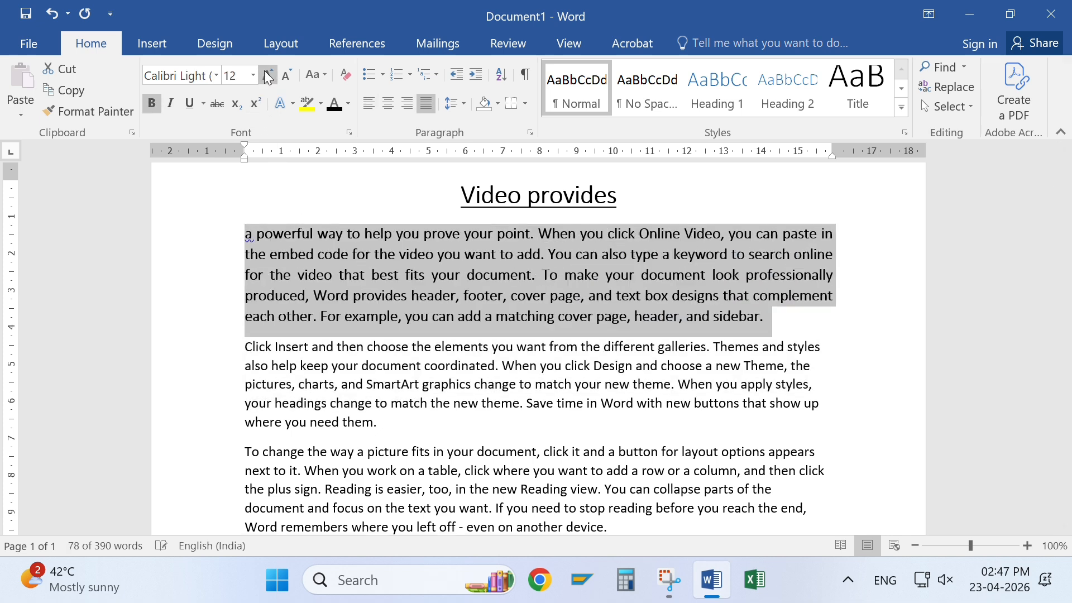
{"action": "left_click", "coordinate": [269, 75]}
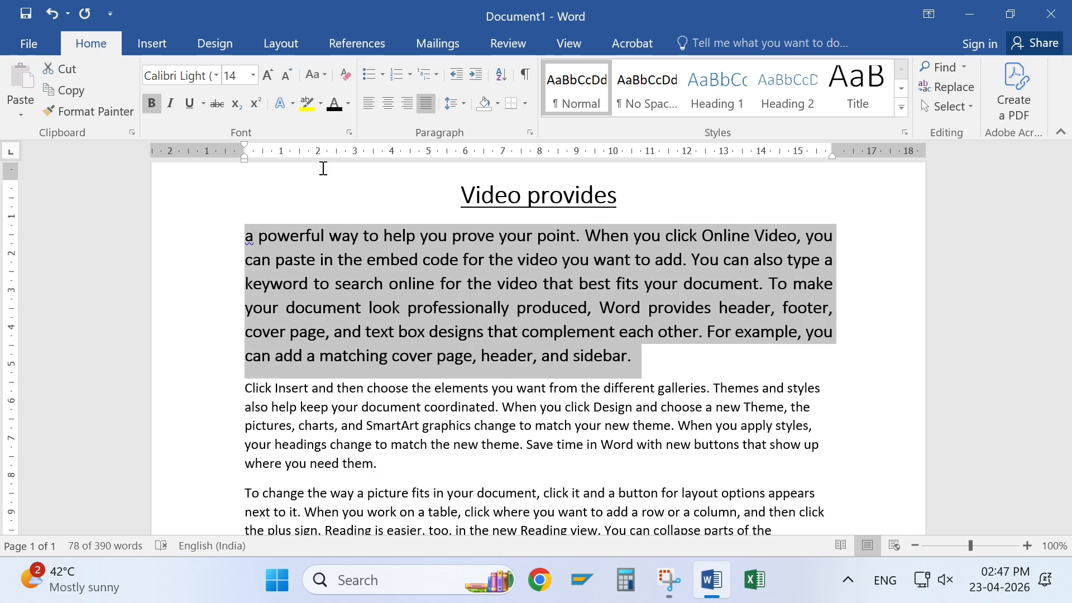
{"action": "left_click", "coordinate": [448, 311]}
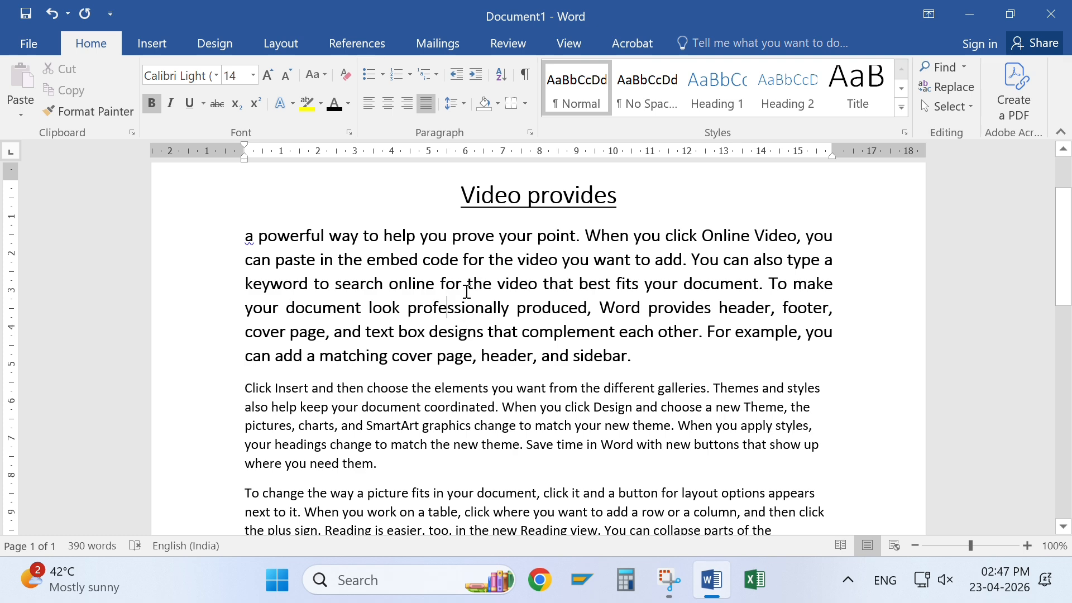
{"action": "scroll", "coordinate": [426, 427], "scroll_direction": "up", "scroll_amount": 2}
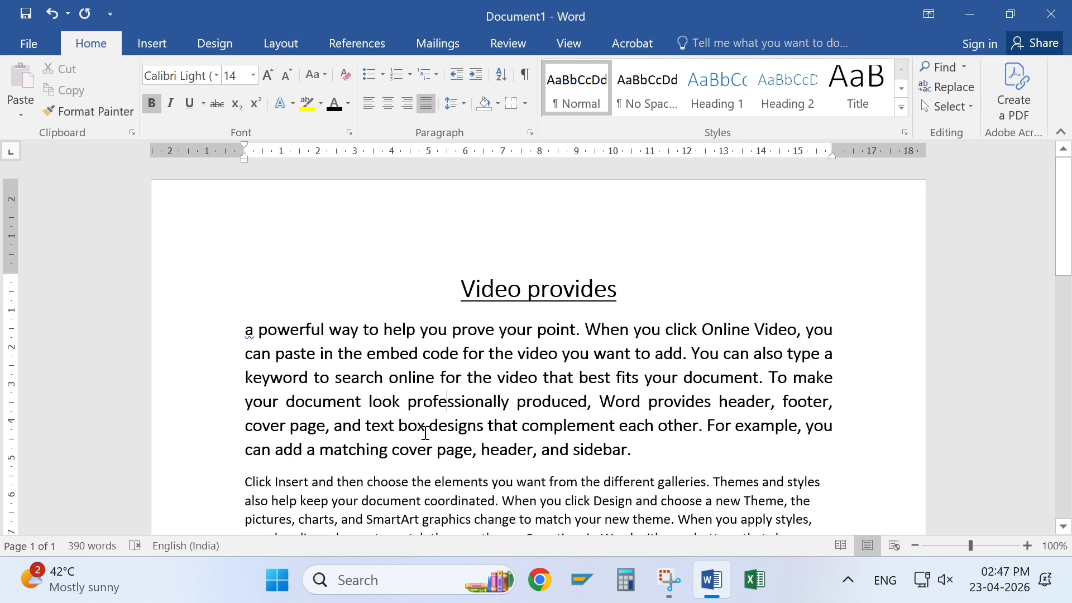
Examine the title, the bold paragraph and the remaining text down to the numbered list's empty item
{"action": "left_click", "coordinate": [458, 279]}
{"action": "scroll", "coordinate": [371, 469], "scroll_direction": "down", "scroll_amount": 6}
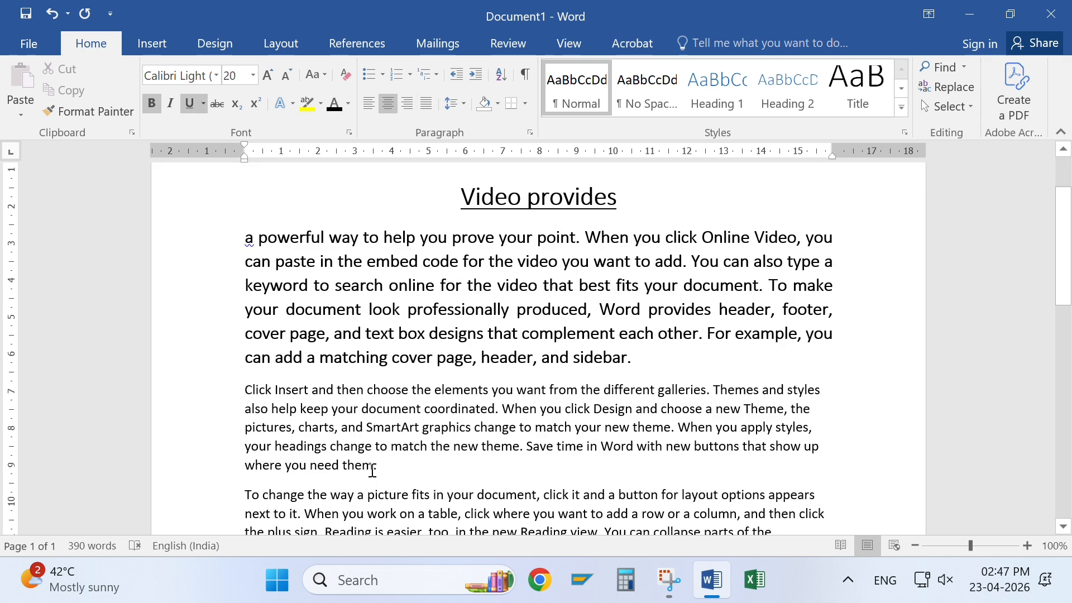
{"action": "scroll", "coordinate": [372, 470], "scroll_direction": "up", "scroll_amount": 4}
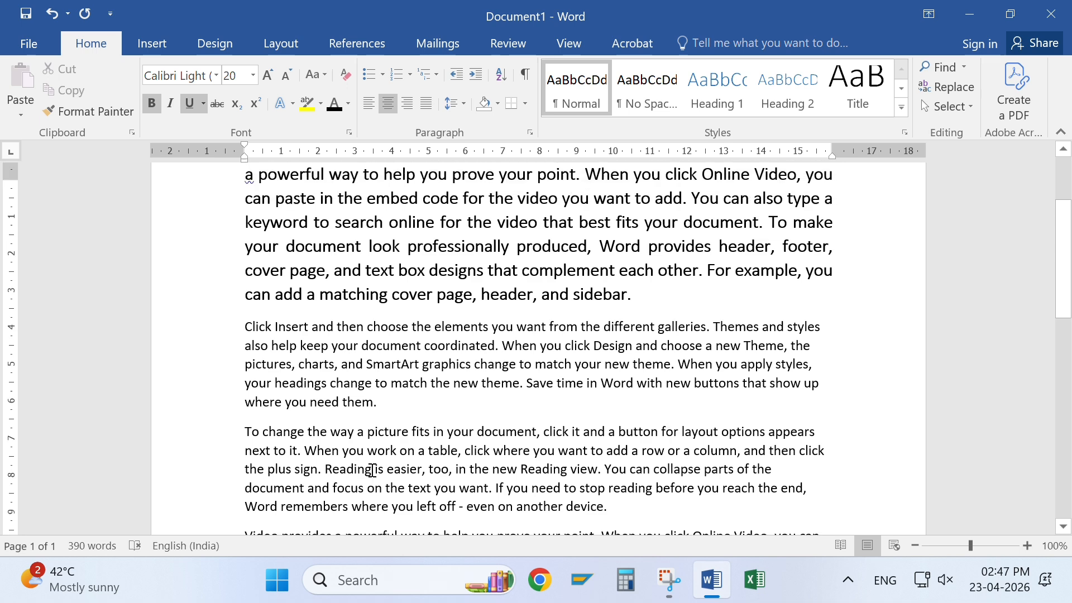
{"action": "scroll", "coordinate": [335, 391], "scroll_direction": "down", "scroll_amount": 1}
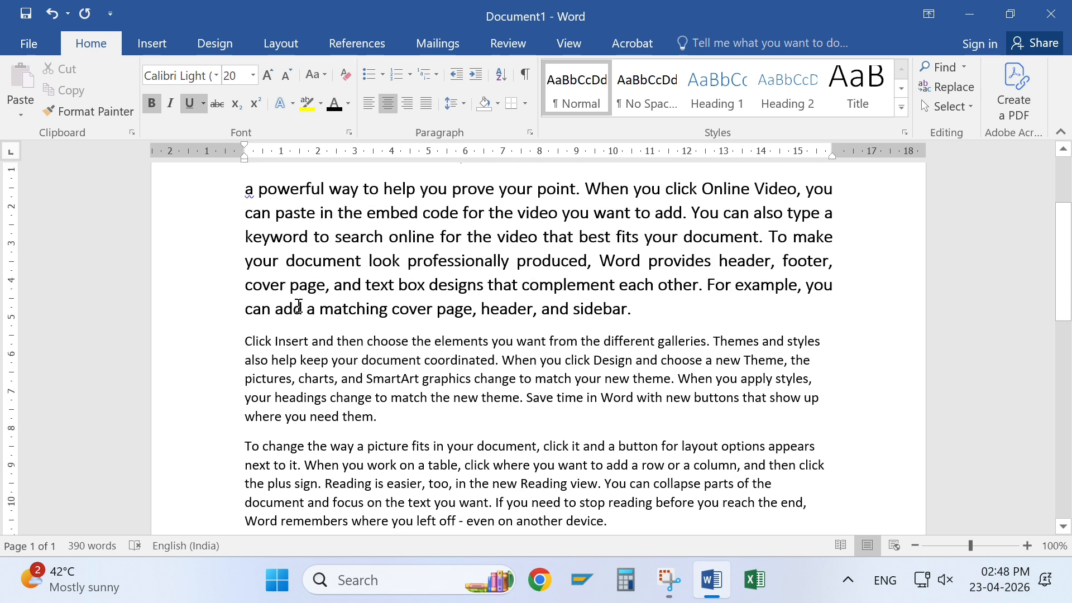
{"action": "left_click_drag", "start_coordinate": [247, 191], "coordinate": [659, 312]}
{"action": "scroll", "coordinate": [455, 345], "scroll_direction": "down", "scroll_amount": 3}
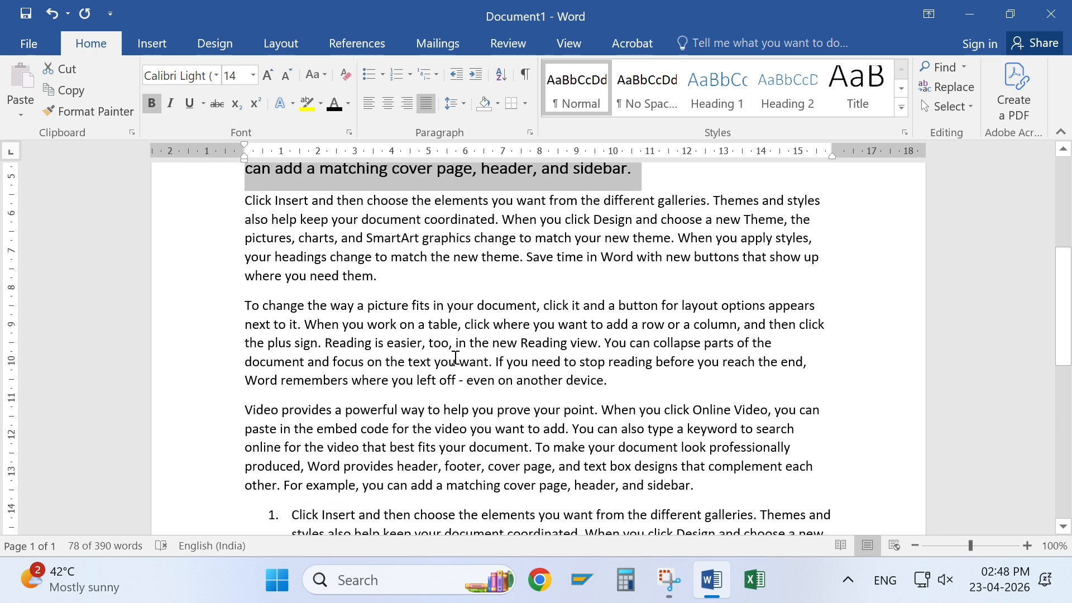
{"action": "scroll", "coordinate": [404, 462], "scroll_direction": "up", "scroll_amount": 3}
{"action": "scroll", "coordinate": [397, 475], "scroll_direction": "down", "scroll_amount": 5}
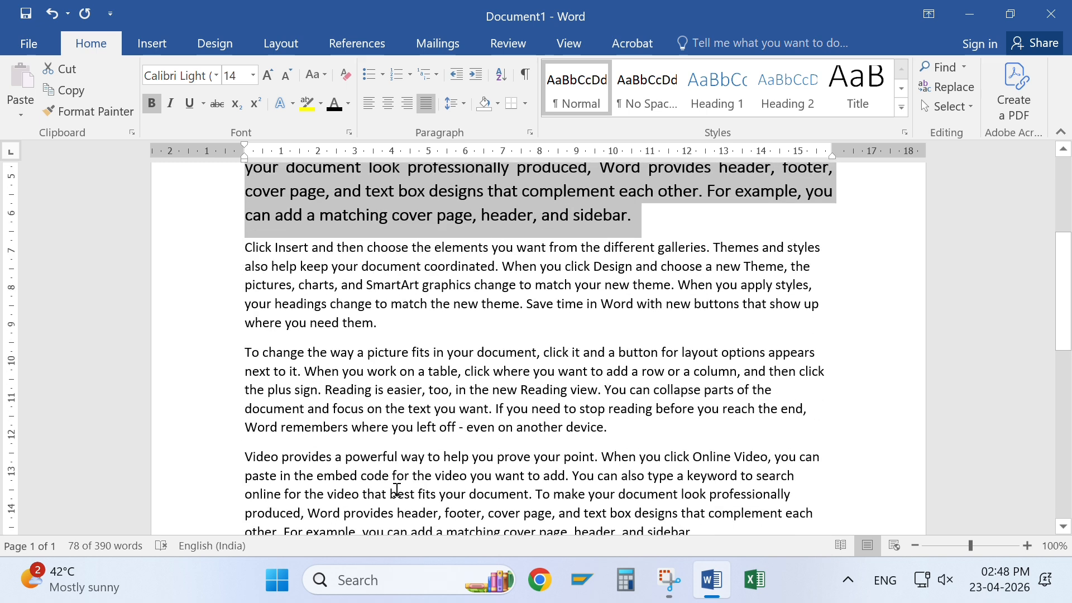
{"action": "scroll", "coordinate": [398, 490], "scroll_direction": "down", "scroll_amount": 2}
{"action": "left_click", "coordinate": [318, 443]}
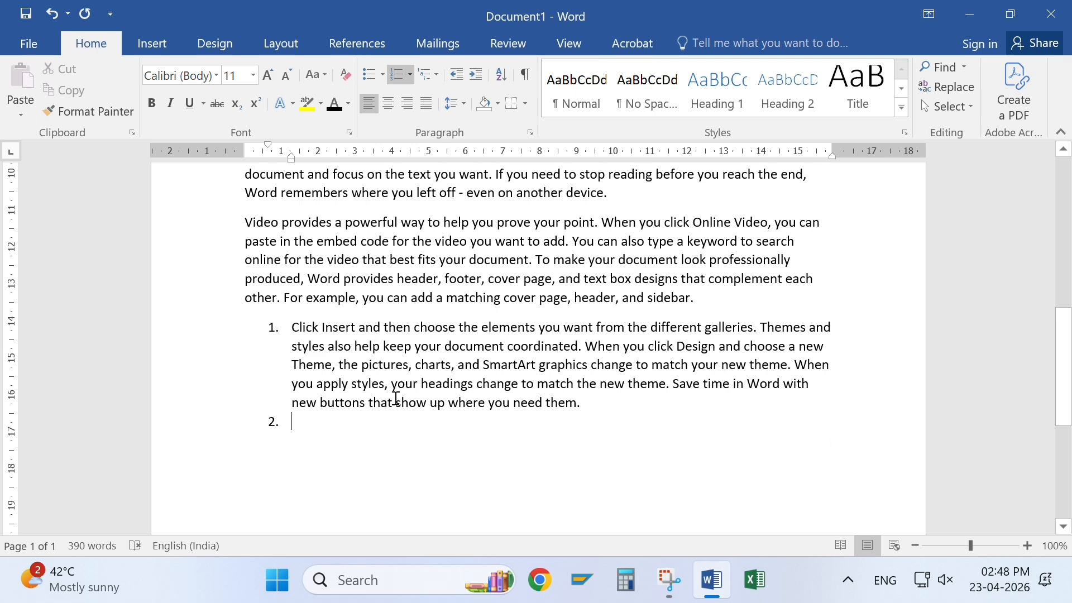
{"action": "key", "text": "ctrl+z"}
{"action": "key", "text": "ctrl+z"}
{"action": "key", "text": "ctrl+z"}
{"action": "key", "text": "ctrl+z"}
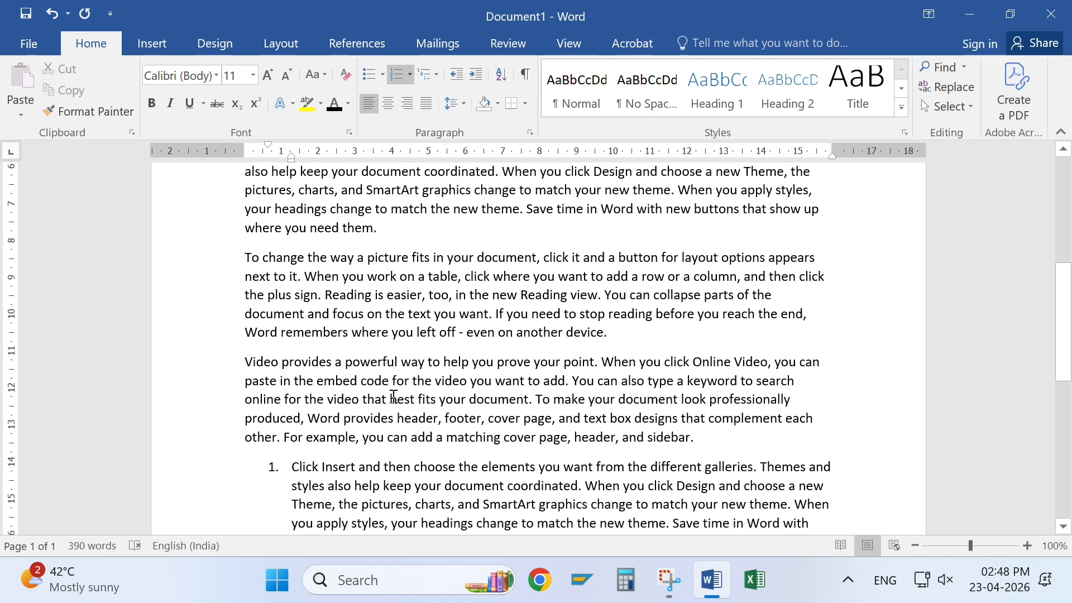
Compare the enlarged paragraph under the title with the plain paragraphs and the numbered item further down
{"action": "scroll", "coordinate": [394, 396], "scroll_direction": "up", "scroll_amount": 2}
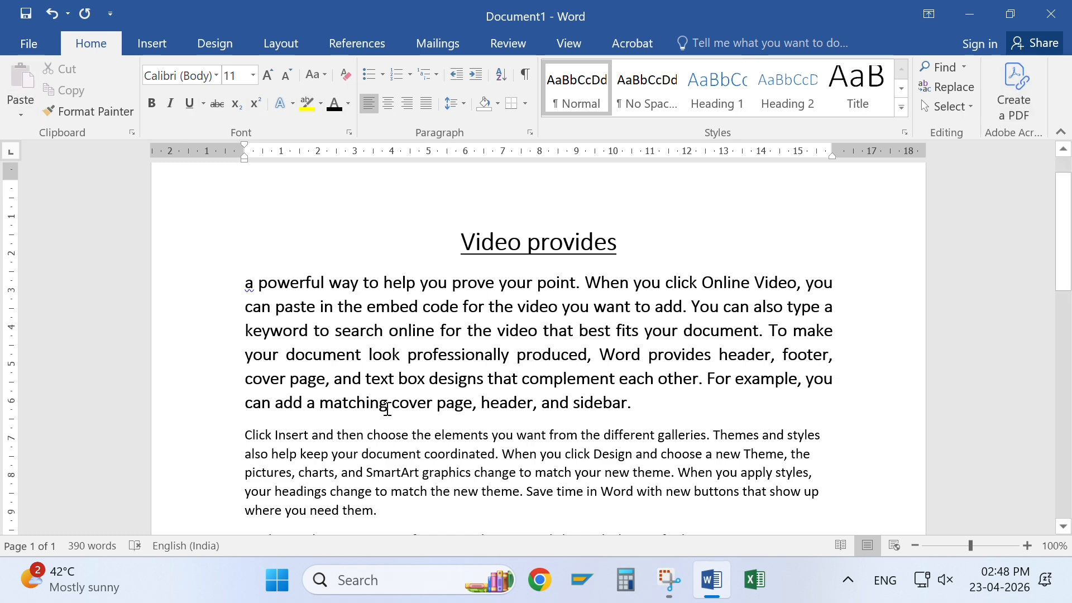
{"action": "scroll", "coordinate": [379, 351], "scroll_direction": "down", "scroll_amount": 3}
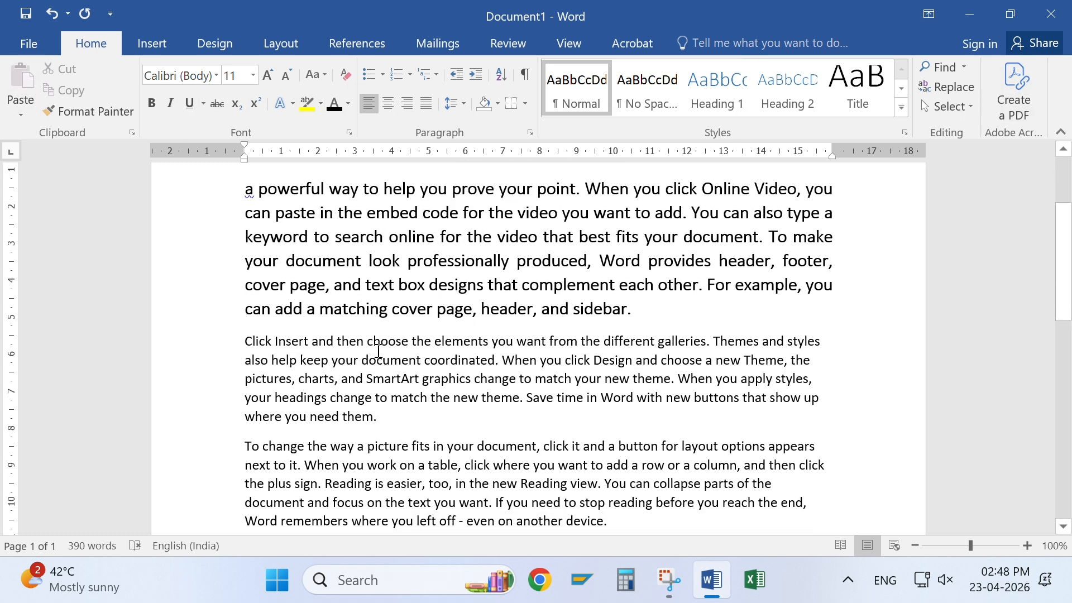
{"action": "left_click", "coordinate": [226, 360]}
{"action": "scroll", "coordinate": [245, 447], "scroll_direction": "down", "scroll_amount": 4}
{"action": "scroll", "coordinate": [280, 355], "scroll_direction": "down", "scroll_amount": 2}
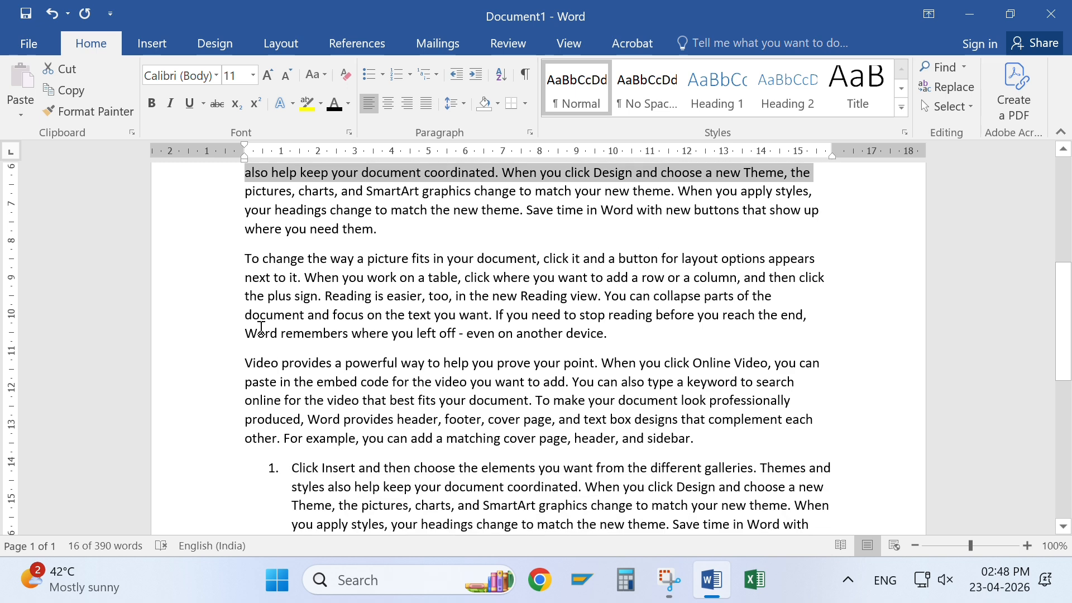
{"action": "scroll", "coordinate": [402, 438], "scroll_direction": "up", "scroll_amount": 3}
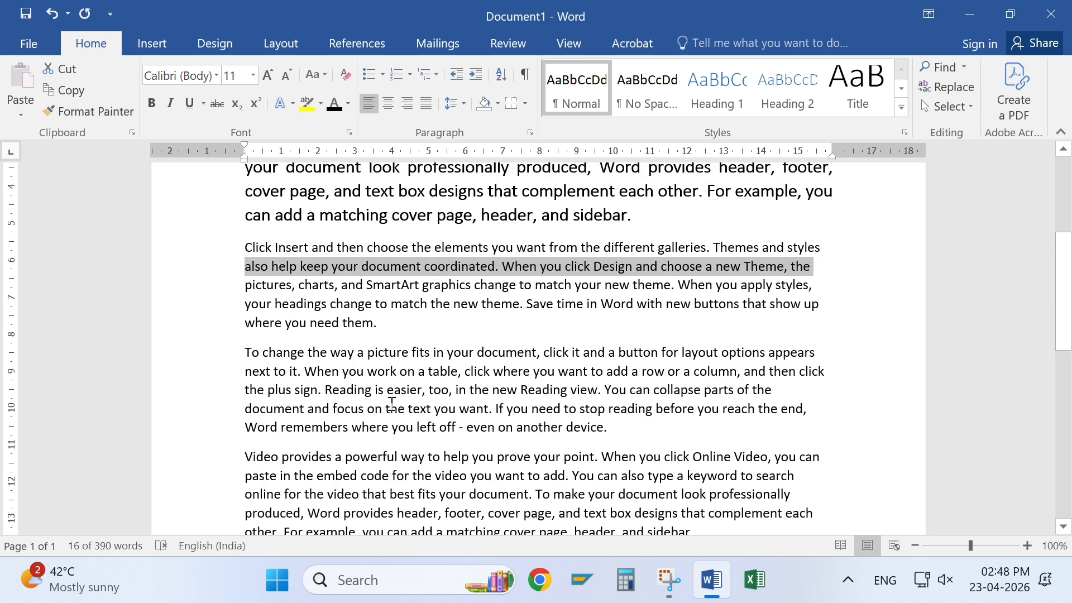
{"action": "left_click", "coordinate": [384, 390]}
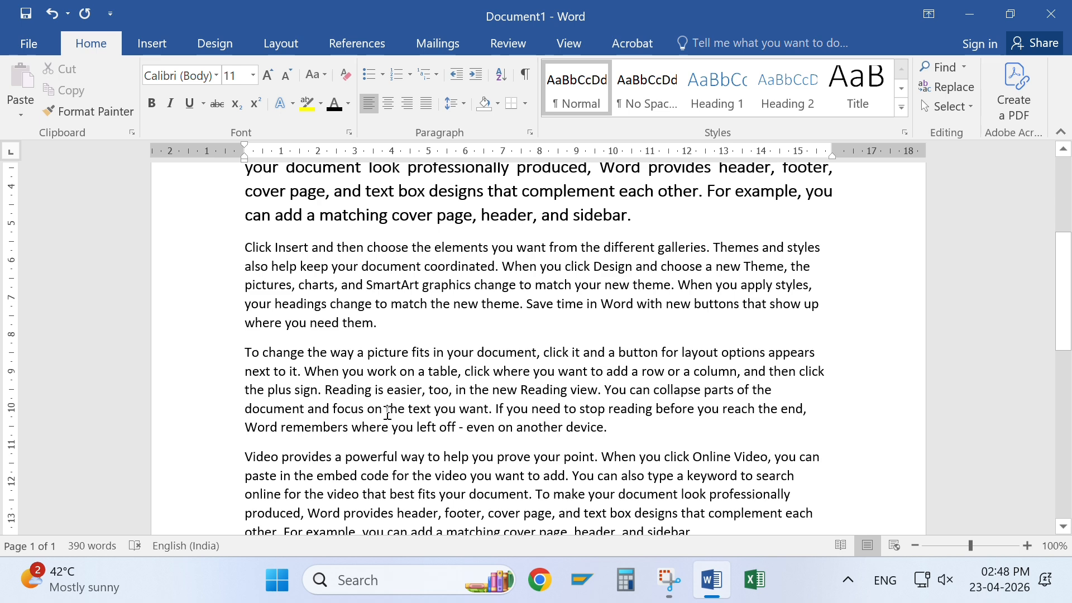
{"action": "scroll", "coordinate": [407, 479], "scroll_direction": "down", "scroll_amount": 4}
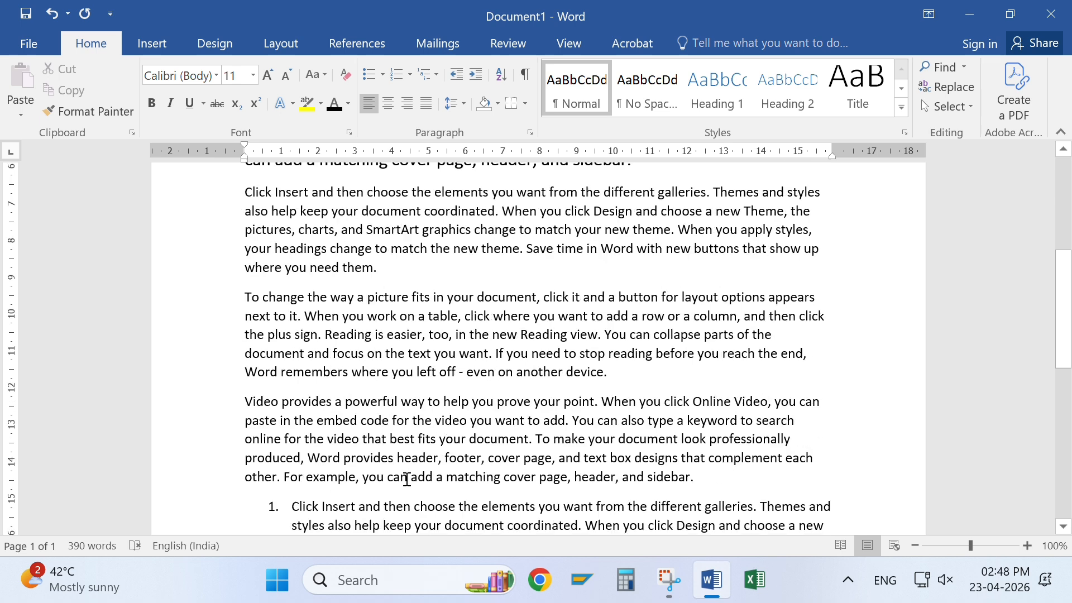
{"action": "scroll", "coordinate": [407, 479], "scroll_direction": "up", "scroll_amount": 4}
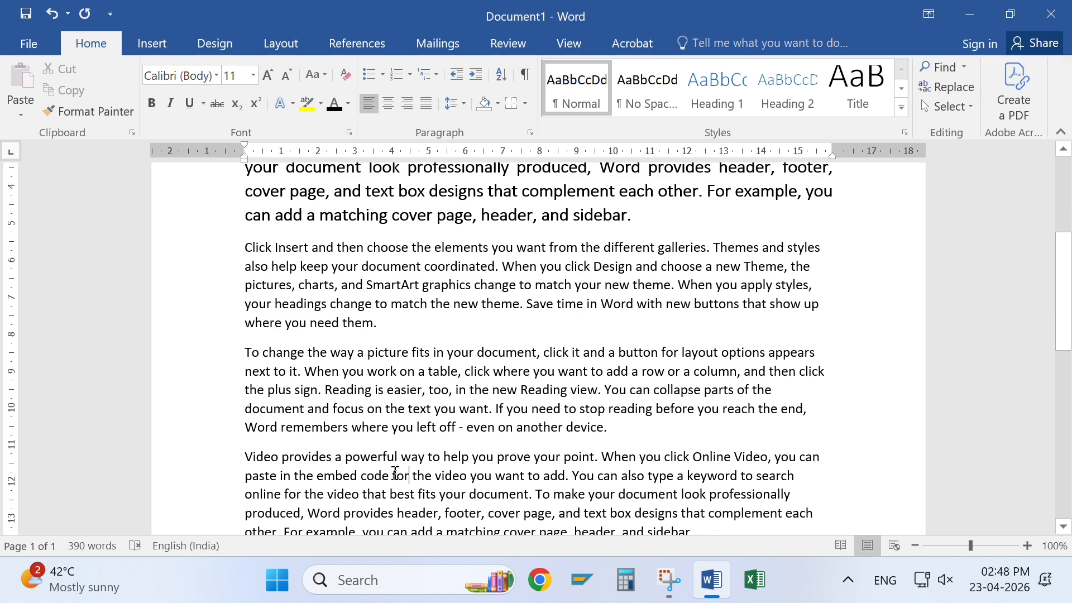
{"action": "scroll", "coordinate": [394, 474], "scroll_direction": "up", "scroll_amount": 2}
{"action": "scroll", "coordinate": [390, 459], "scroll_direction": "up", "scroll_amount": 2}
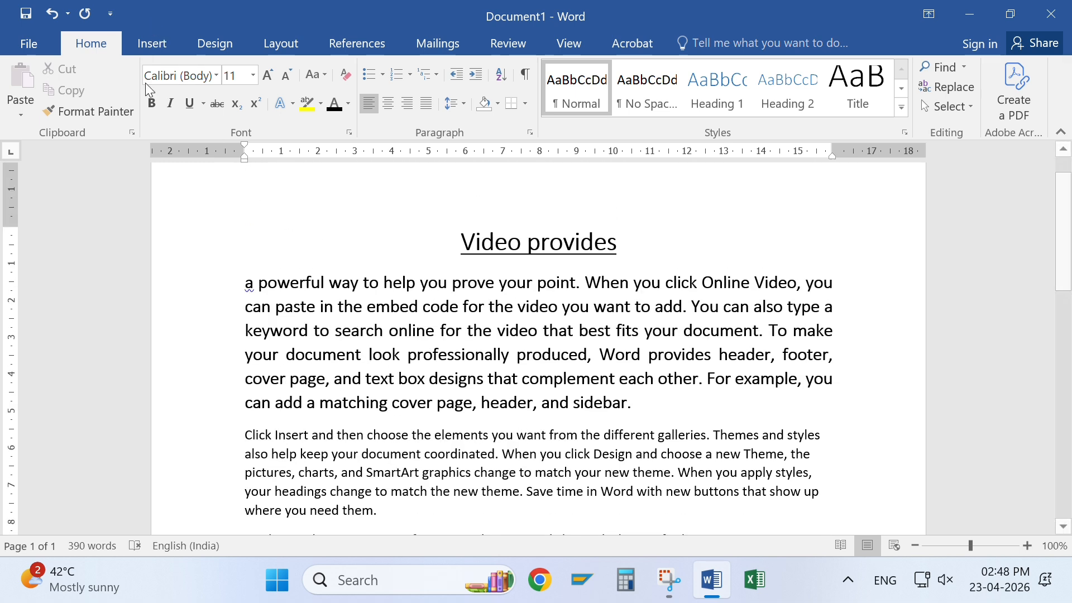
Undo the font size, list, alignment, title and font changes step by step, back to the plain generated sample text
{"action": "left_click", "coordinate": [51, 14]}
{"action": "left_click", "coordinate": [52, 13]}
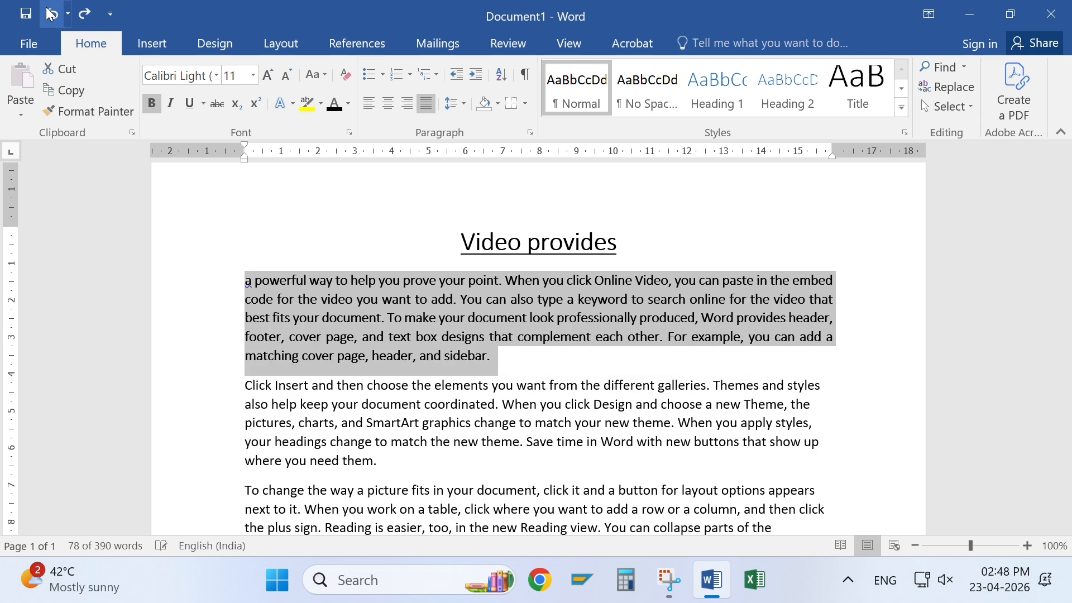
{"action": "left_click", "coordinate": [51, 13]}
{"action": "left_click", "coordinate": [52, 13]}
{"action": "left_click", "coordinate": [52, 13]}
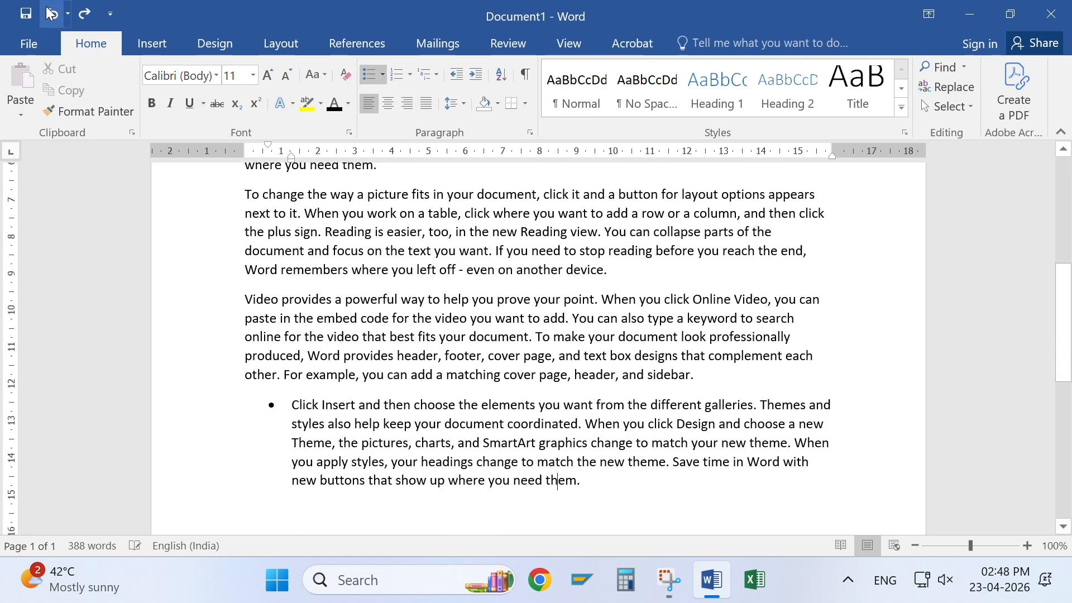
{"action": "left_click", "coordinate": [52, 14]}
{"action": "left_click", "coordinate": [52, 13]}
{"action": "left_click", "coordinate": [52, 13]}
{"action": "left_click", "coordinate": [51, 13]}
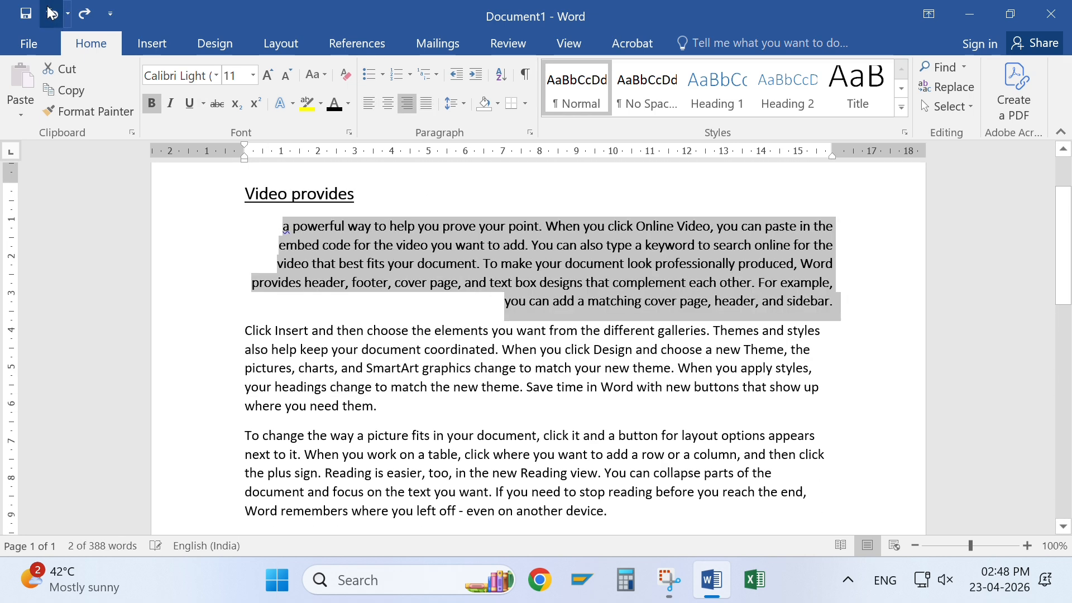
{"action": "left_click", "coordinate": [52, 13]}
{"action": "left_click", "coordinate": [51, 13]}
{"action": "left_click", "coordinate": [51, 14]}
{"action": "left_click", "coordinate": [51, 13]}
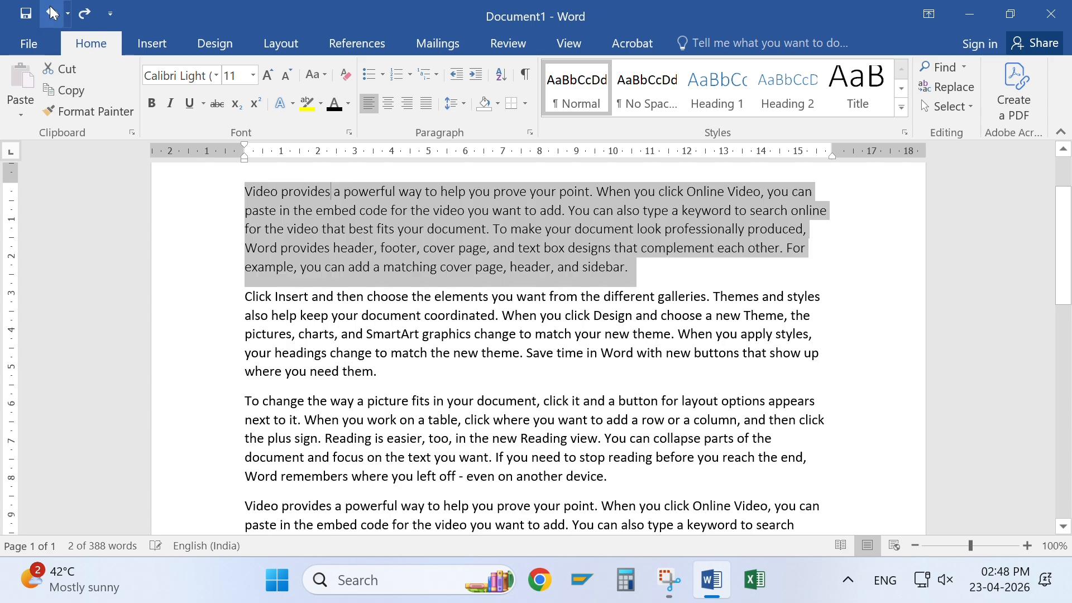
{"action": "left_click", "coordinate": [52, 13]}
{"action": "left_click", "coordinate": [51, 13]}
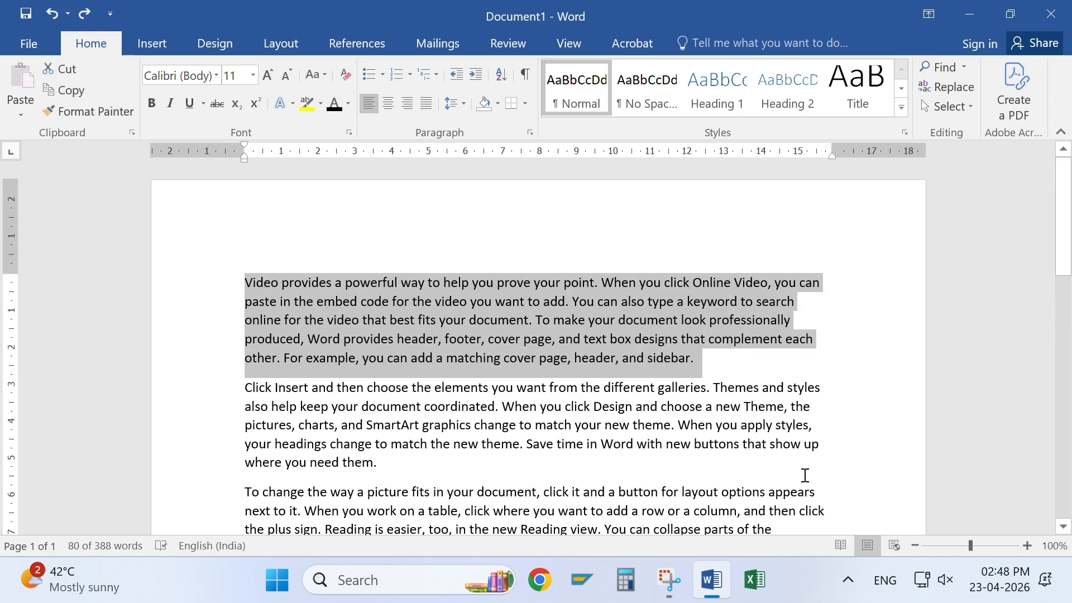
Deselect the first paragraph and review the plain sample text from the first paragraph to the last
{"action": "left_click", "coordinate": [757, 390]}
{"action": "scroll", "coordinate": [441, 344], "scroll_direction": "down", "scroll_amount": 6}
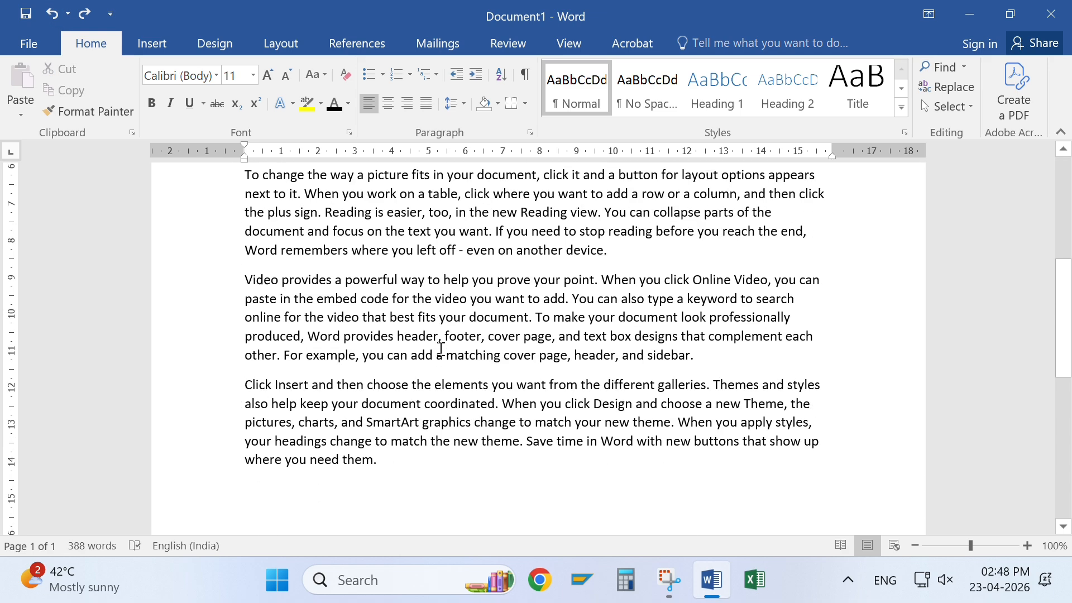
{"action": "scroll", "coordinate": [441, 358], "scroll_direction": "down", "scroll_amount": 3}
{"action": "scroll", "coordinate": [453, 413], "scroll_direction": "up", "scroll_amount": 8}
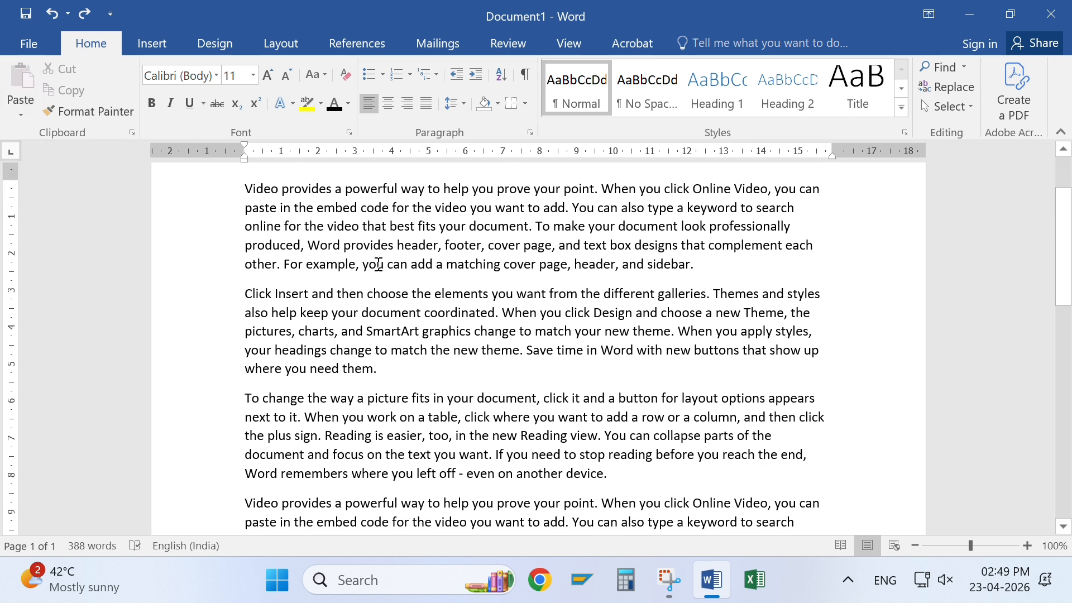
{"action": "scroll", "coordinate": [371, 277], "scroll_direction": "up", "scroll_amount": 2}
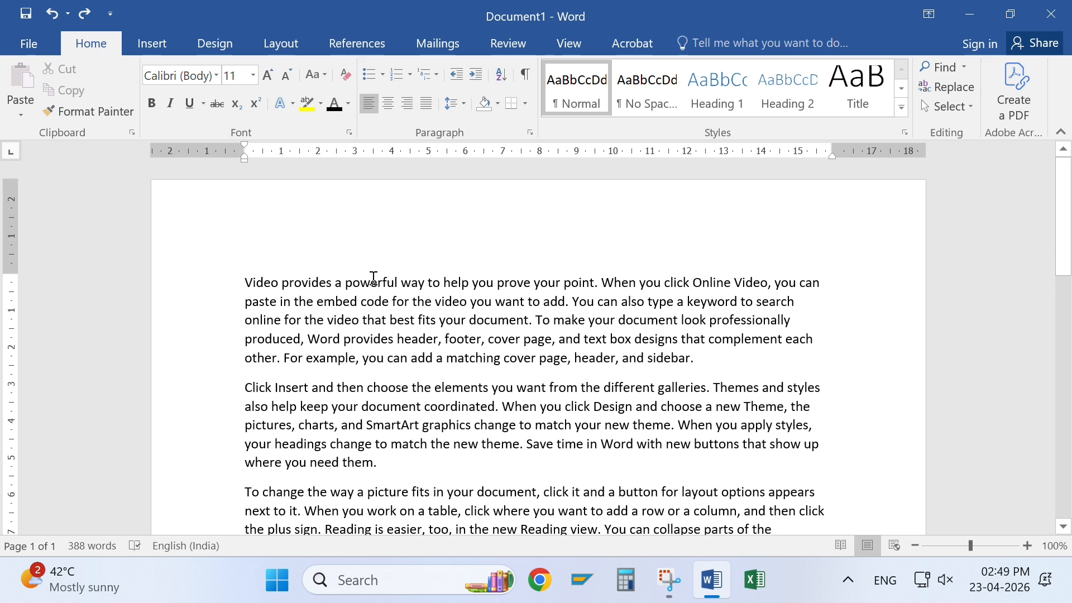
{"action": "scroll", "coordinate": [371, 285], "scroll_direction": "down", "scroll_amount": 5}
{"action": "scroll", "coordinate": [369, 312], "scroll_direction": "down", "scroll_amount": 4}
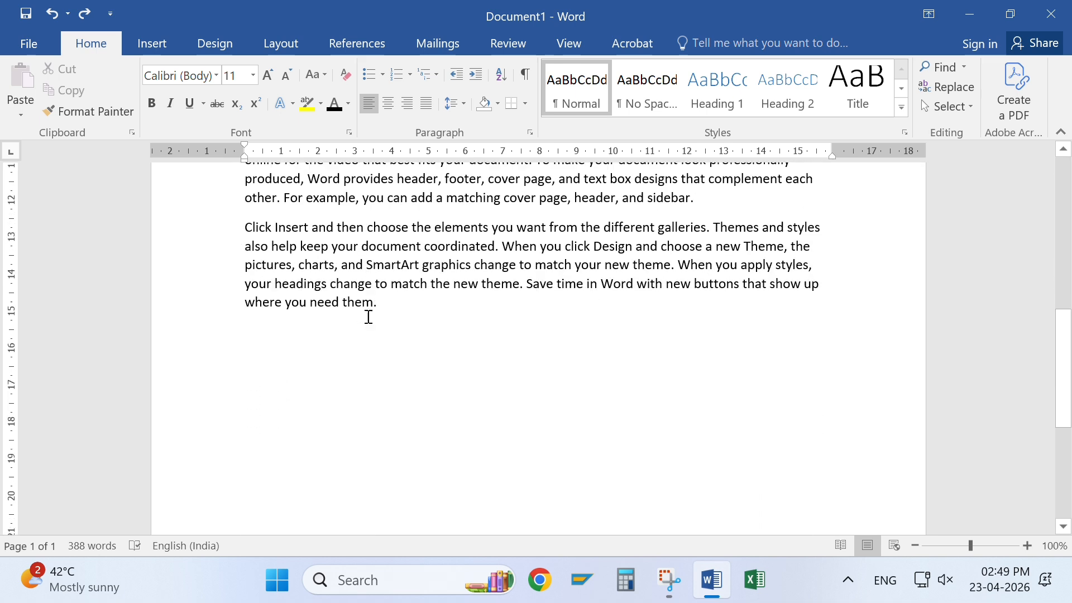
{"action": "scroll", "coordinate": [363, 358], "scroll_direction": "up", "scroll_amount": 2}
{"action": "scroll", "coordinate": [357, 386], "scroll_direction": "up", "scroll_amount": 4}
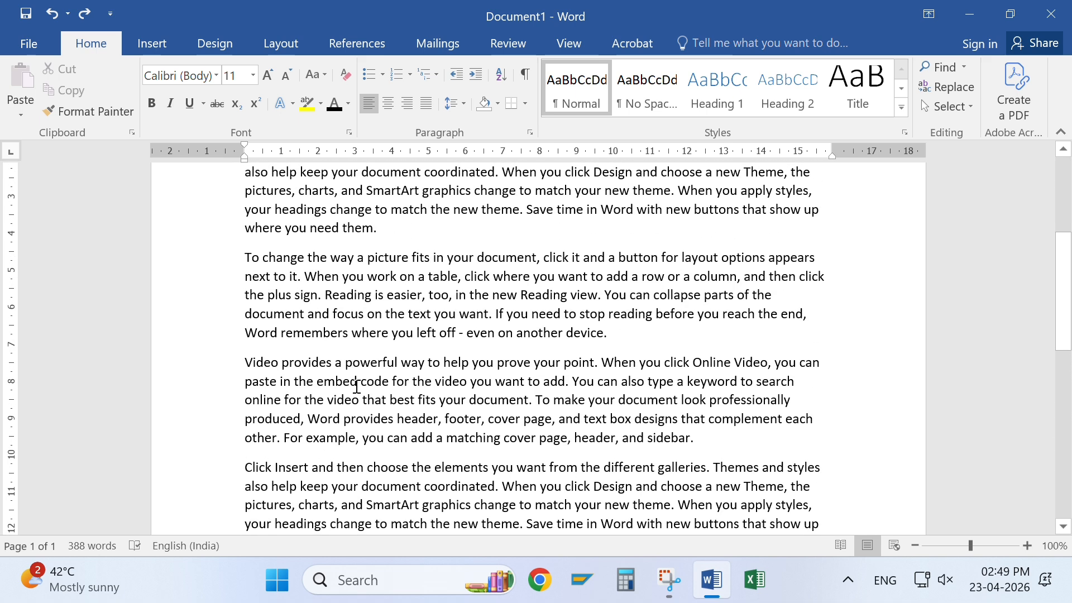
{"action": "scroll", "coordinate": [355, 385], "scroll_direction": "up", "scroll_amount": 2}
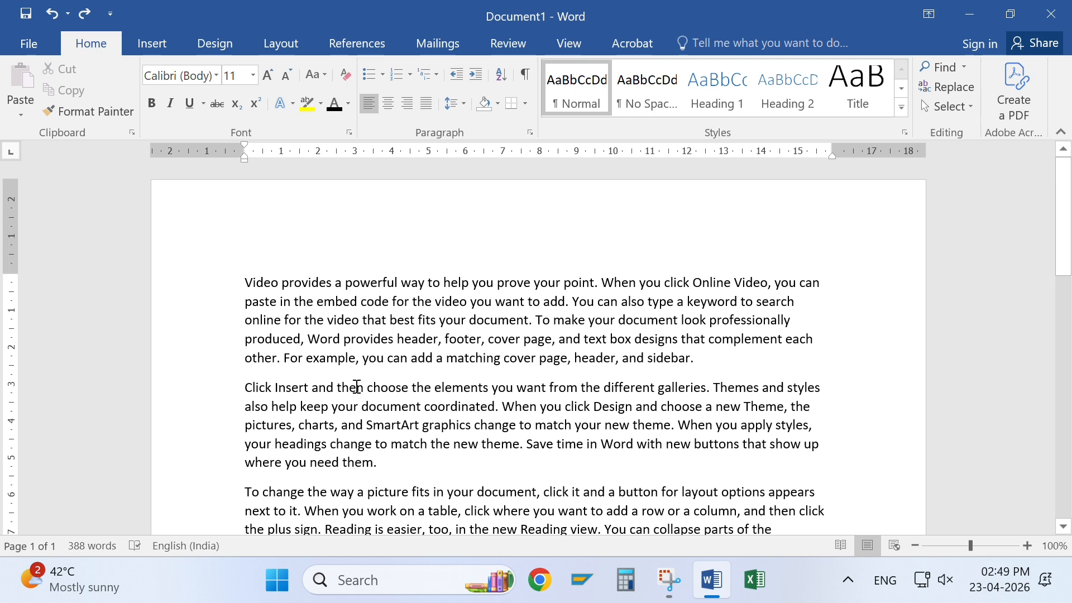
{"action": "scroll", "coordinate": [356, 386], "scroll_direction": "down", "scroll_amount": 3}
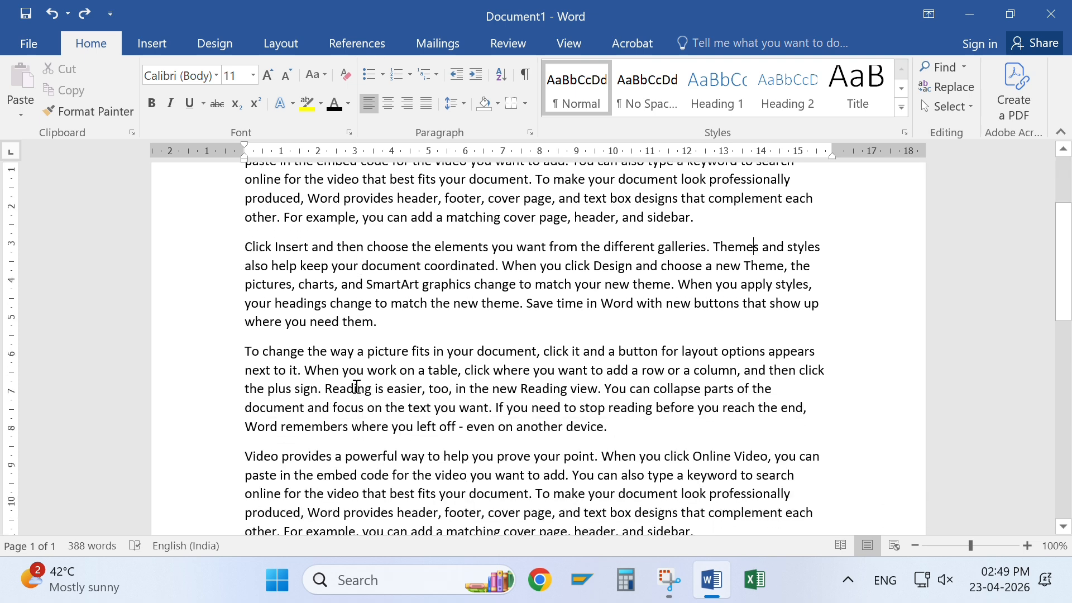
{"action": "left_click", "coordinate": [159, 46]}
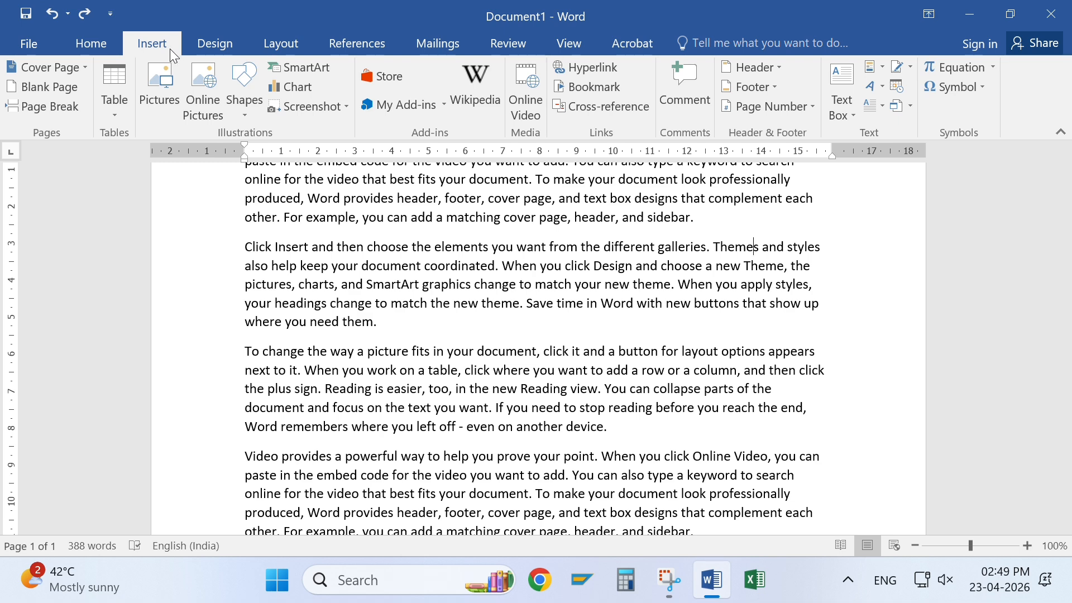
{"action": "left_click", "coordinate": [69, 45]}
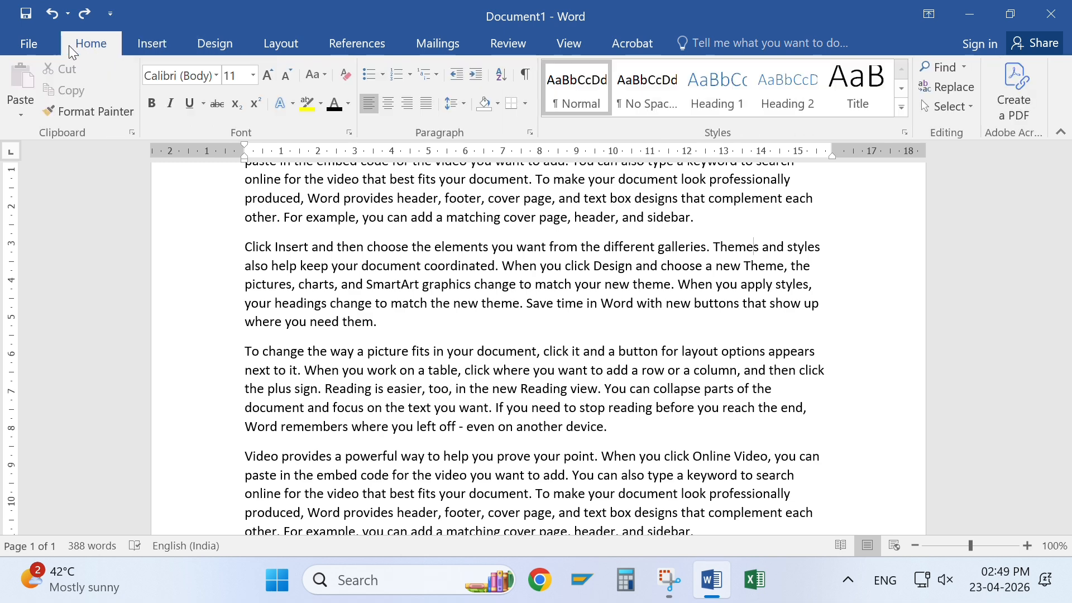